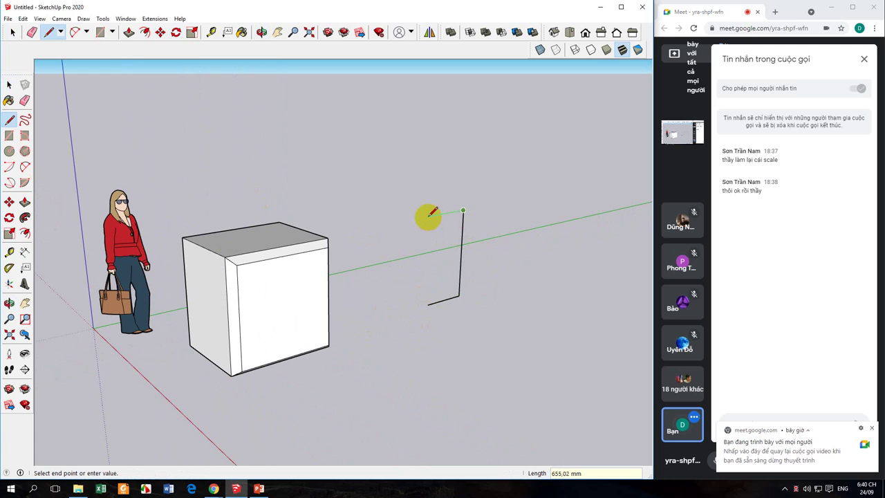
Draw the remaining two edges of the upright rectangle beside the box, closing it into a face
{"action": "left_click", "coordinate": [430, 214]}
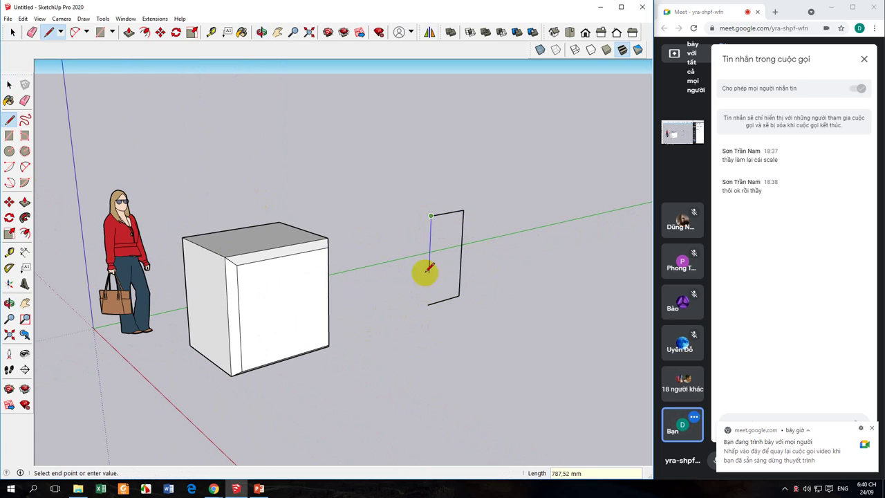
{"action": "left_click", "coordinate": [429, 302]}
{"action": "left_click", "coordinate": [9, 84]}
{"action": "scroll", "coordinate": [427, 323], "scroll_direction": "up", "scroll_amount": 3}
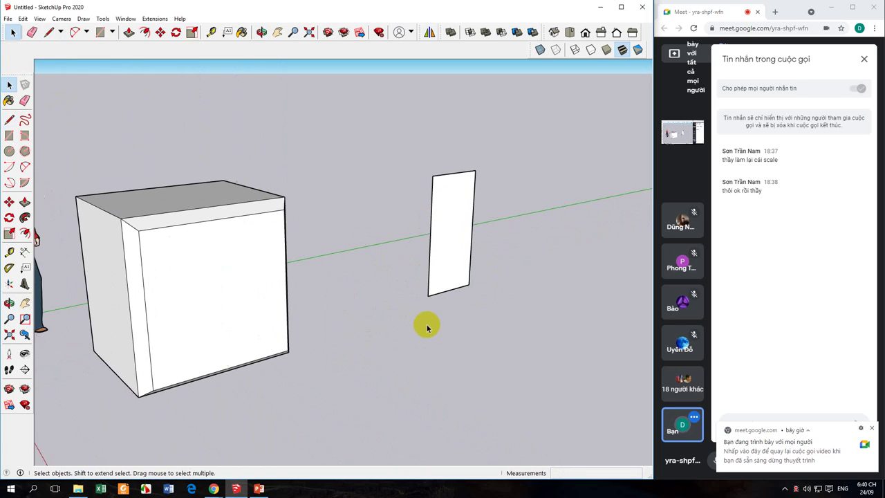
Try to offset the upright rectangle's outline inward by 80 mm
{"action": "middle_click_drag", "start_coordinate": [427, 322], "coordinate": [364, 296]}
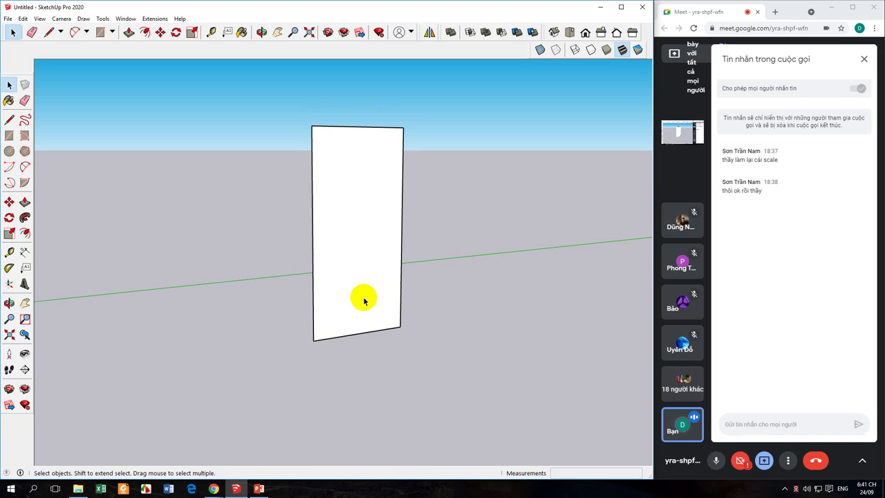
{"action": "middle_click_drag", "start_coordinate": [361, 300], "coordinate": [322, 317]}
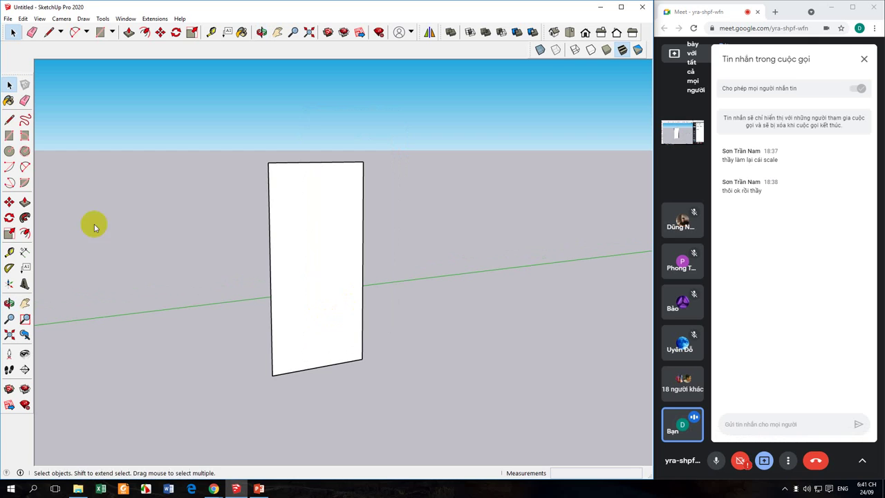
{"action": "left_click", "coordinate": [25, 233]}
{"action": "left_click", "coordinate": [314, 229]}
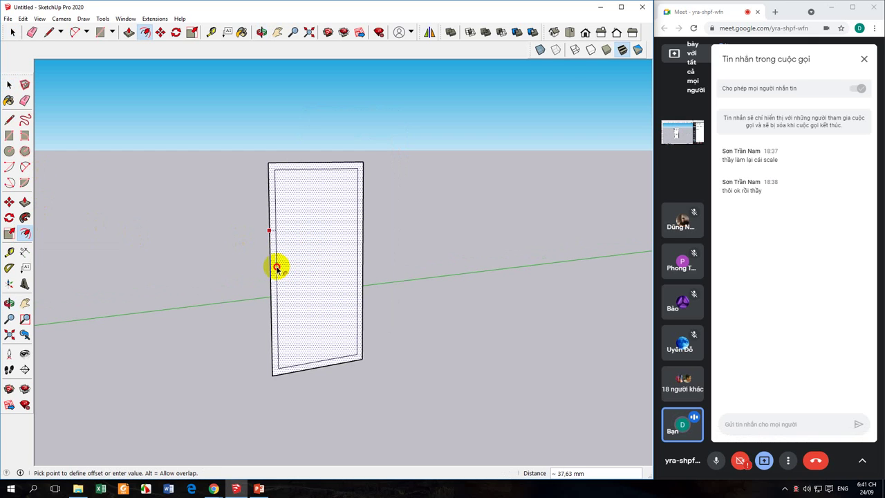
{"action": "type", "text": "80"}
{"action": "key", "text": "Return"}
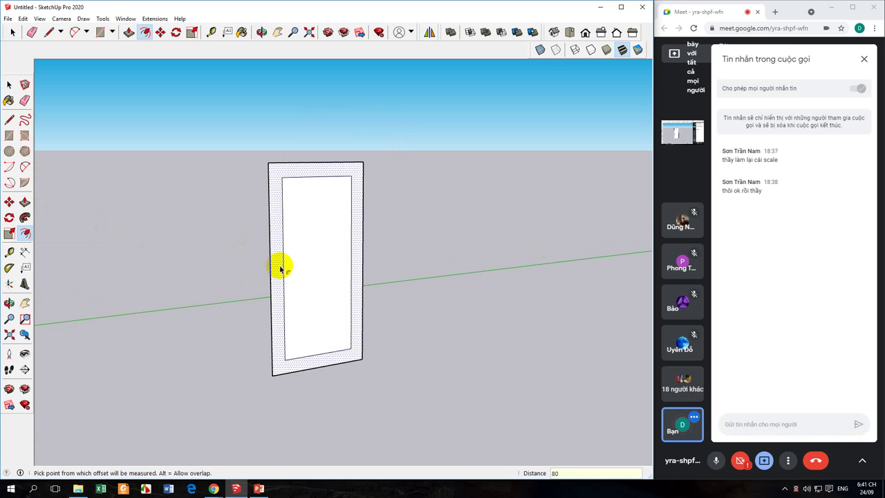
{"action": "key", "text": "ctrl+z"}
Offset the upright rectangle's outline inward by 50 mm to form a frame border
{"action": "left_click", "coordinate": [305, 287]}
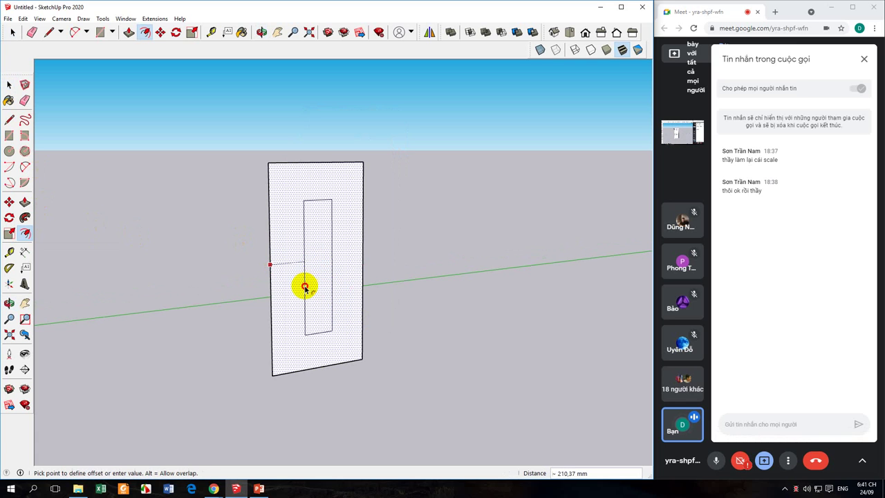
{"action": "type", "text": "50"}
{"action": "key", "text": "Return"}
{"action": "left_click", "coordinate": [9, 83]}
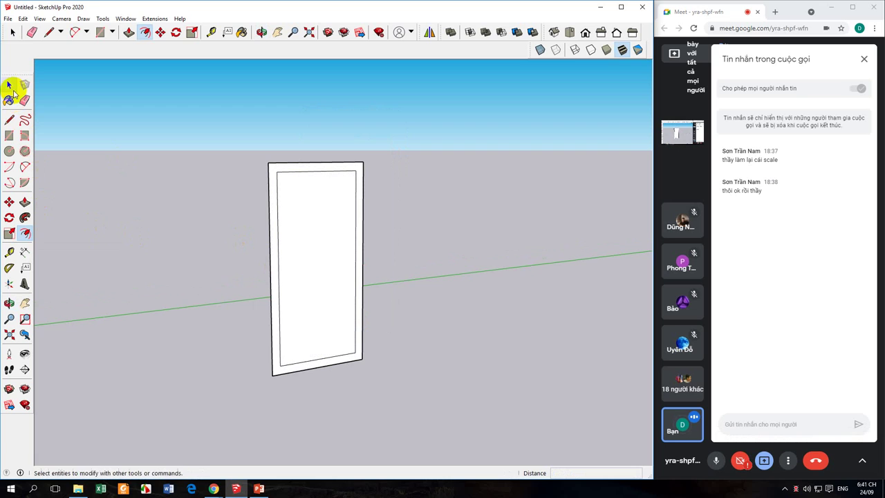
Push/Pull the frame border face to a depth of 50 mm
{"action": "middle_click_drag", "start_coordinate": [191, 273], "coordinate": [275, 324]}
{"action": "left_click", "coordinate": [23, 201]}
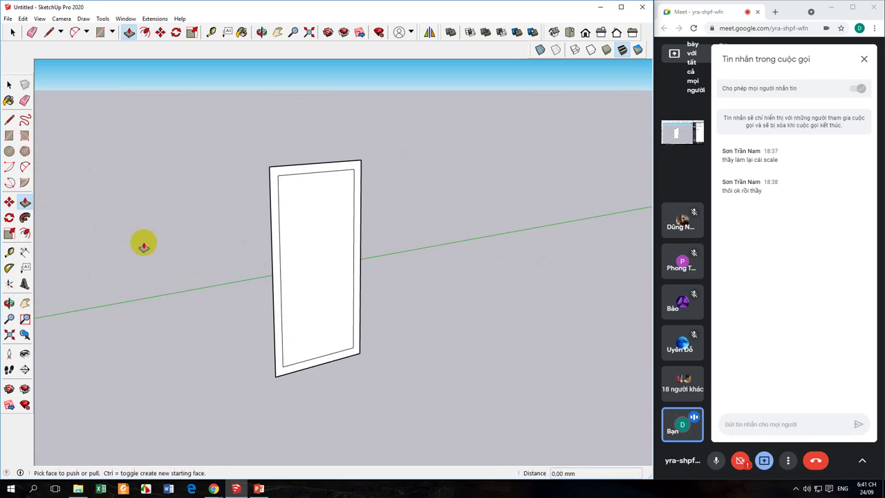
{"action": "left_click", "coordinate": [275, 293]}
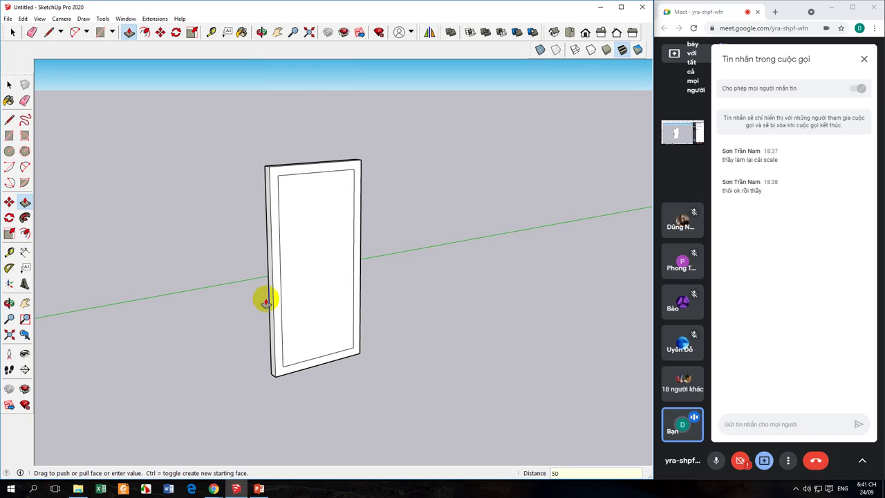
{"action": "middle_click_drag", "start_coordinate": [266, 301], "coordinate": [310, 291]}
{"action": "left_click", "coordinate": [10, 84]}
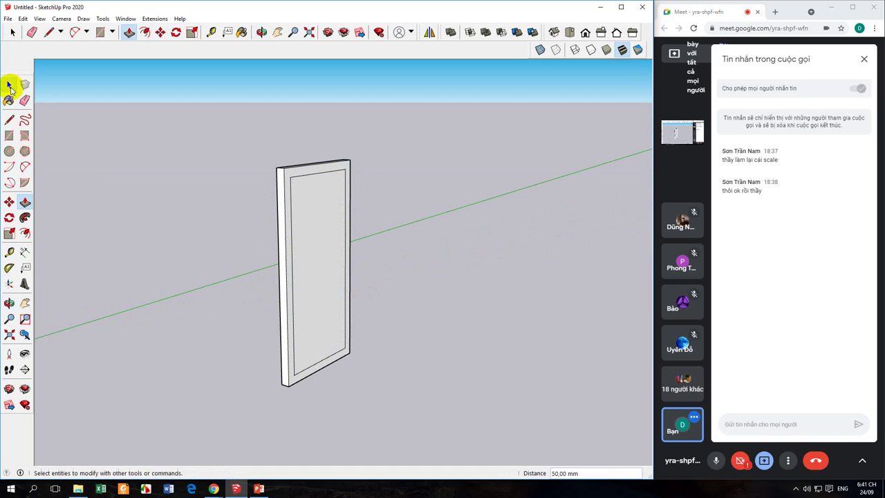
Paint the panel inside the frame with Translucent Glass Blue from the Glass and Mirrors materials
{"action": "middle_click_drag", "start_coordinate": [347, 340], "coordinate": [282, 371]}
{"action": "scroll", "coordinate": [287, 355], "scroll_direction": "down", "scroll_amount": 3}
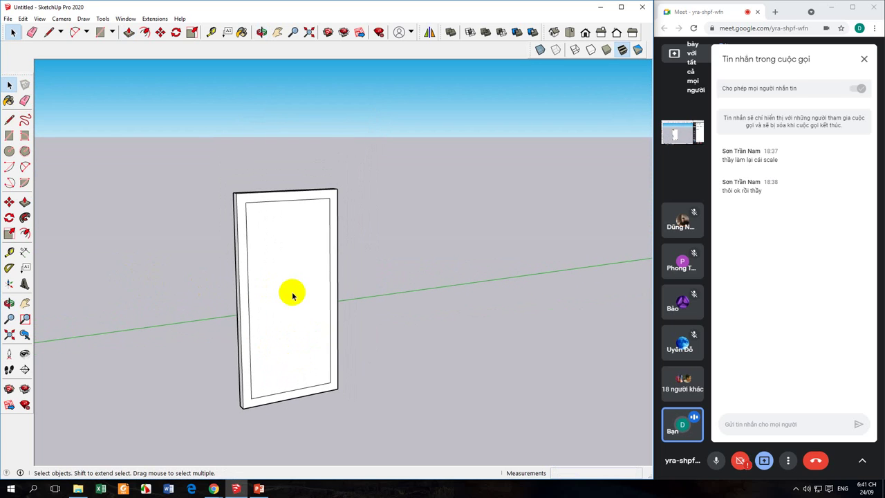
{"action": "left_click", "coordinate": [9, 100]}
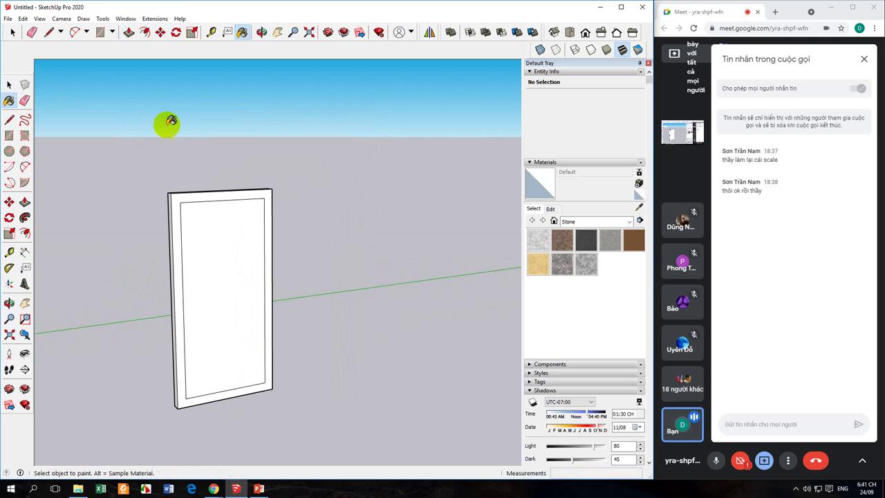
{"action": "left_click", "coordinate": [569, 221]}
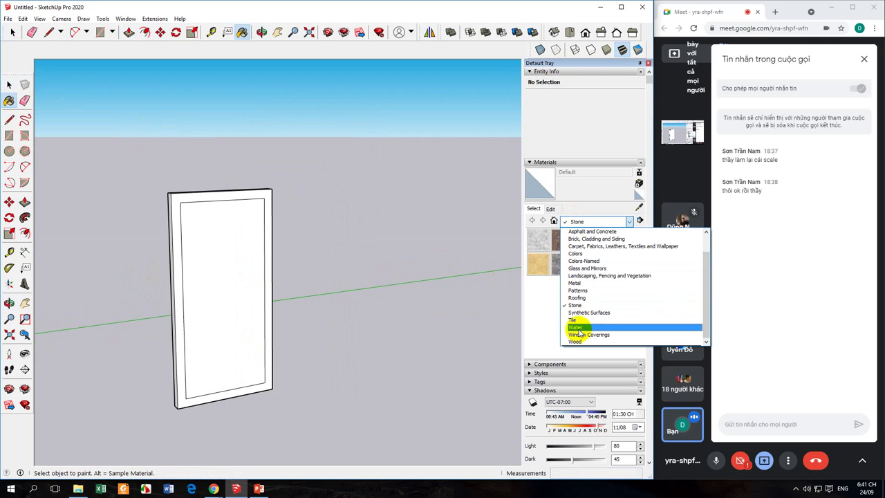
{"action": "left_click", "coordinate": [586, 268]}
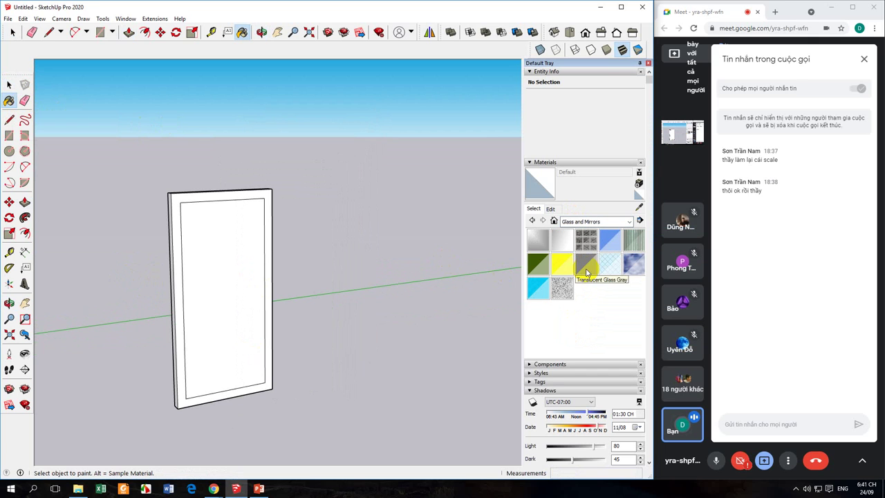
{"action": "left_click", "coordinate": [609, 240]}
{"action": "left_click", "coordinate": [233, 300]}
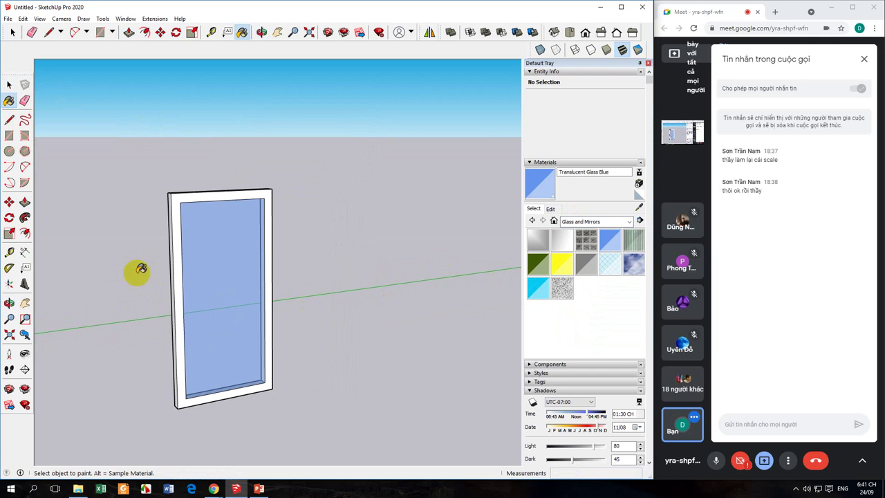
Delete the glass face inside the frame, leaving the opening empty
{"action": "left_click", "coordinate": [9, 84]}
{"action": "mouse_move", "coordinate": [169, 290]}
{"action": "middle_mouse_down"}
{"action": "mouse_move", "coordinate": [175, 311]}
{"action": "mouse_move", "coordinate": [124, 245]}
{"action": "mouse_move", "coordinate": [208, 322]}
{"action": "mouse_move", "coordinate": [127, 364]}
{"action": "mouse_move", "coordinate": [146, 412]}
{"action": "mouse_move", "coordinate": [286, 393]}
{"action": "mouse_move", "coordinate": [233, 362]}
{"action": "middle_mouse_up"}
{"action": "scroll", "coordinate": [267, 357], "scroll_direction": "up", "scroll_amount": 5}
{"action": "scroll", "coordinate": [239, 378], "scroll_direction": "down", "scroll_amount": 3}
{"action": "scroll", "coordinate": [233, 362], "scroll_direction": "up", "scroll_amount": 3}
{"action": "scroll", "coordinate": [232, 366], "scroll_direction": "up", "scroll_amount": 1}
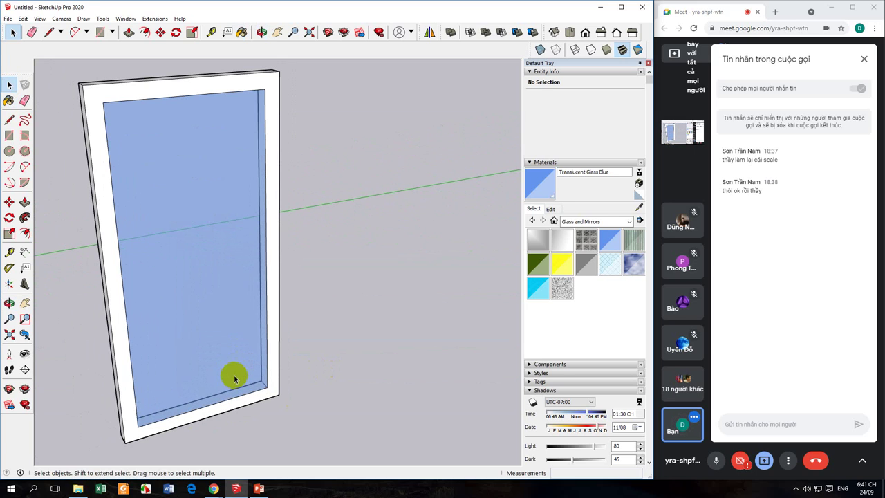
{"action": "left_click", "coordinate": [233, 371]}
{"action": "key", "text": "Delete"}
Draw a line along the mid-depth of the frame's bottom inner face, from one side to the other
{"action": "middle_click_drag", "start_coordinate": [232, 371], "coordinate": [93, 359]}
{"action": "scroll", "coordinate": [279, 432], "scroll_direction": "up", "scroll_amount": 2}
{"action": "left_click", "coordinate": [11, 119]}
{"action": "scroll", "coordinate": [277, 311], "scroll_direction": "up", "scroll_amount": 2}
{"action": "left_click", "coordinate": [302, 338]}
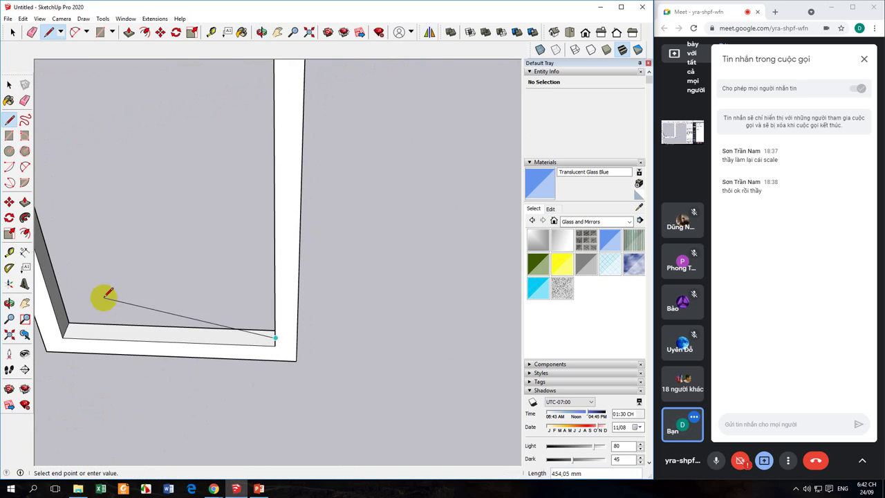
{"action": "left_click", "coordinate": [66, 330]}
Draw a vertical line along the mid-depth of one inner side of the frame, from bottom to top
{"action": "middle_click_drag", "start_coordinate": [79, 292], "coordinate": [121, 224]}
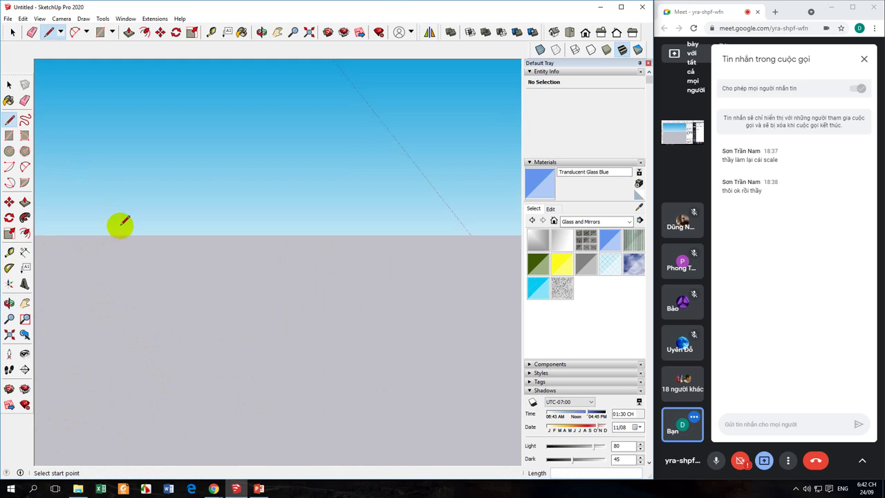
{"action": "middle_click_drag", "start_coordinate": [191, 279], "coordinate": [425, 367]}
{"action": "middle_click_drag", "start_coordinate": [210, 323], "coordinate": [184, 201]}
{"action": "scroll", "coordinate": [271, 121], "scroll_direction": "up", "scroll_amount": 3}
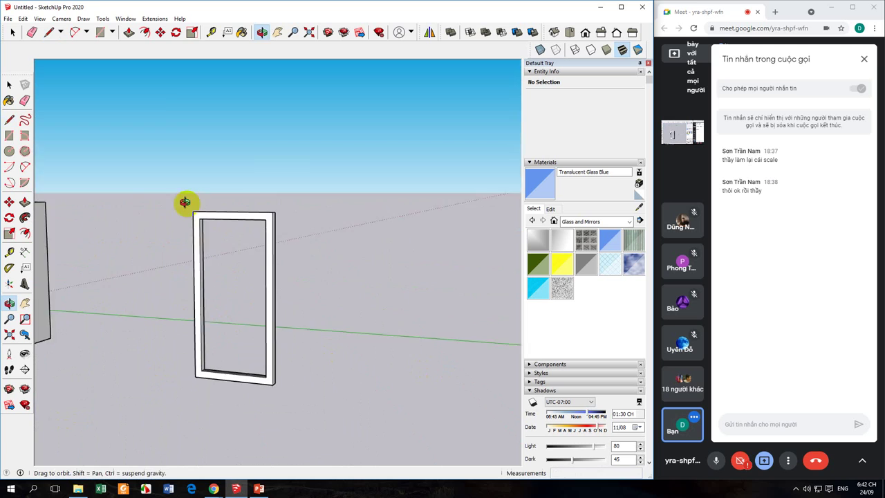
{"action": "scroll", "coordinate": [203, 230], "scroll_direction": "up", "scroll_amount": 6}
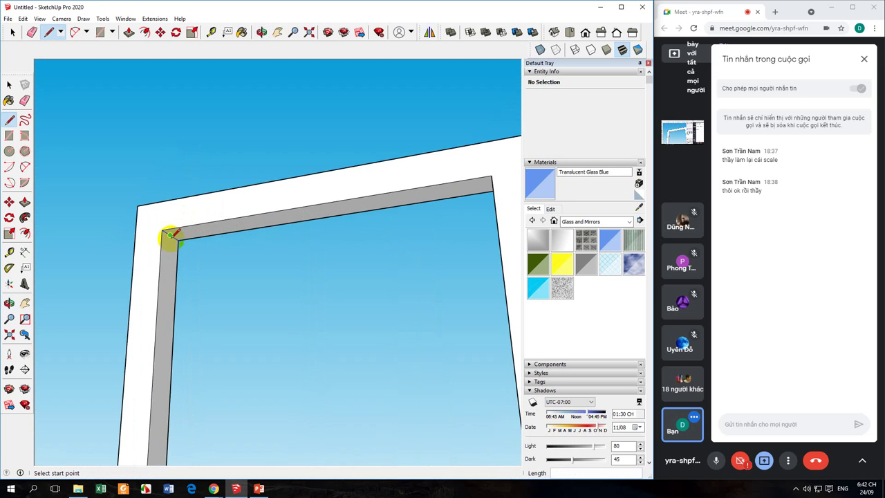
{"action": "left_click", "coordinate": [170, 235]}
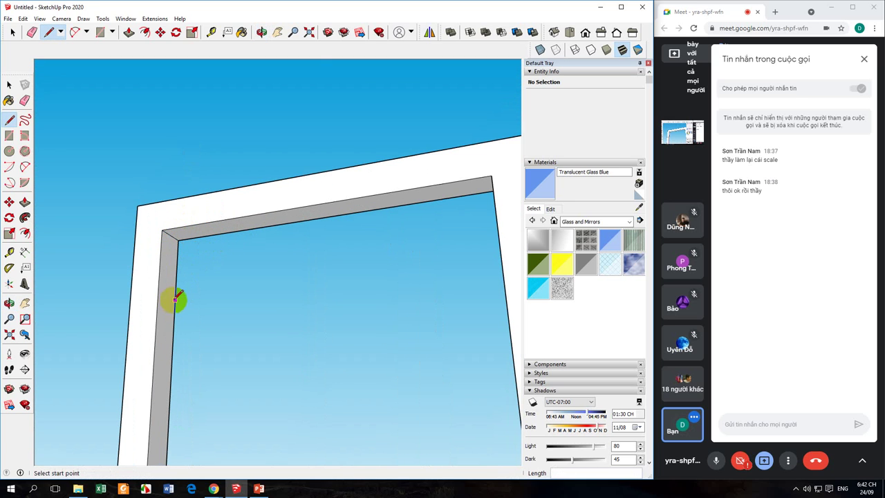
{"action": "scroll", "coordinate": [176, 299], "scroll_direction": "down", "scroll_amount": 3}
{"action": "middle_click_drag", "start_coordinate": [210, 357], "coordinate": [194, 442]}
{"action": "scroll", "coordinate": [169, 422], "scroll_direction": "up", "scroll_amount": 3}
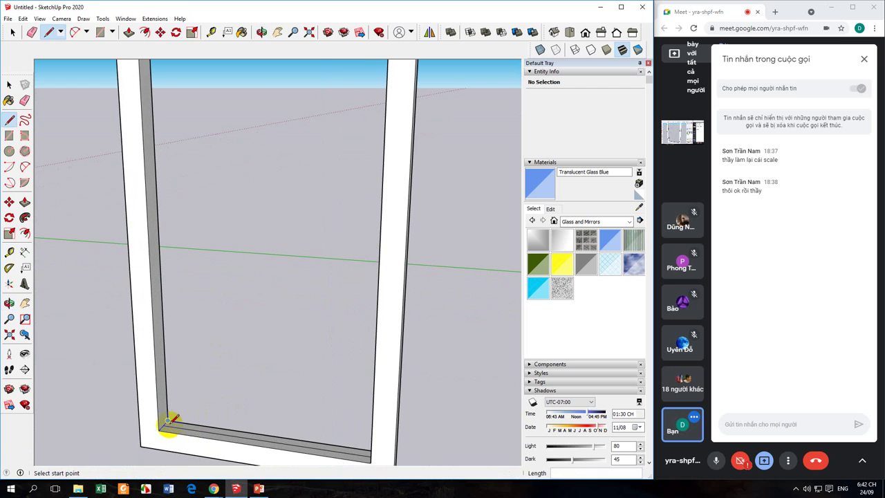
{"action": "left_click", "coordinate": [168, 423]}
{"action": "scroll", "coordinate": [173, 311], "scroll_direction": "down", "scroll_amount": 4}
{"action": "middle_click_drag", "start_coordinate": [199, 355], "coordinate": [188, 298]}
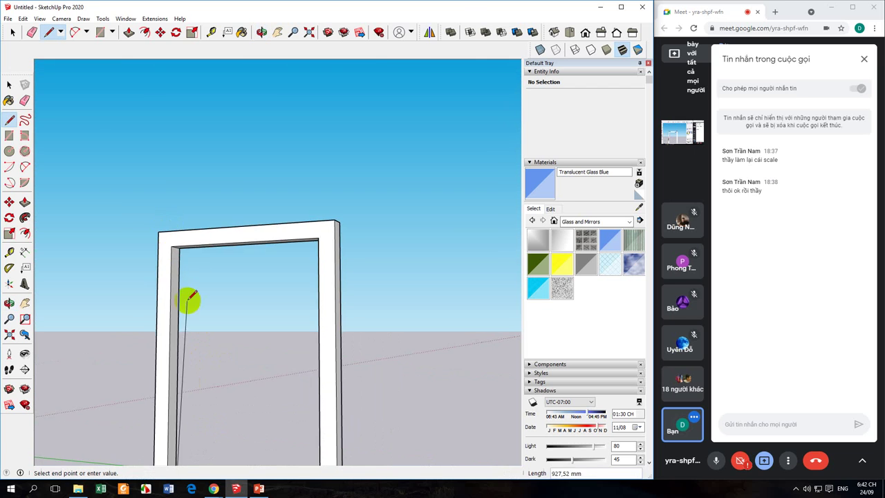
{"action": "scroll", "coordinate": [179, 269], "scroll_direction": "up", "scroll_amount": 5}
{"action": "middle_click_drag", "start_coordinate": [168, 232], "coordinate": [364, 230]}
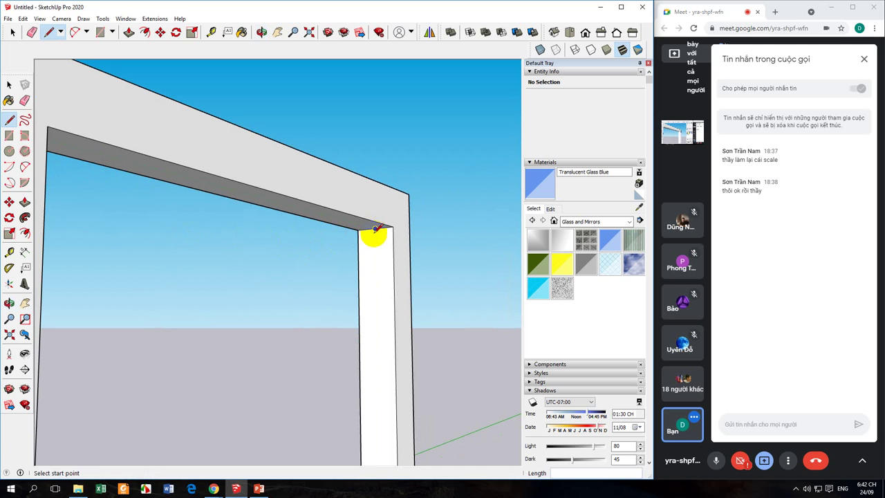
Close the mid-depth glass face with a 500 mm line along the inner top and an 1100 mm line down the other inner side
{"action": "middle_click_drag", "start_coordinate": [372, 225], "coordinate": [131, 194]}
{"action": "left_click", "coordinate": [358, 237]}
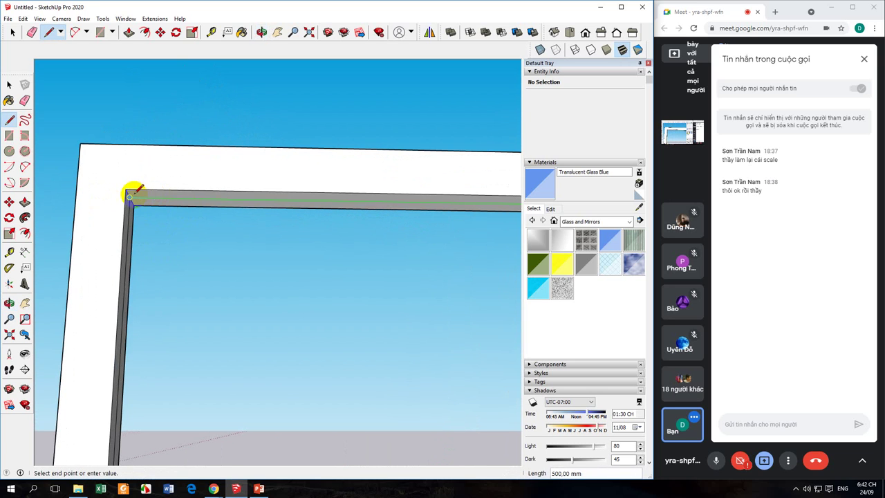
{"action": "middle_click_drag", "start_coordinate": [208, 241], "coordinate": [408, 269]}
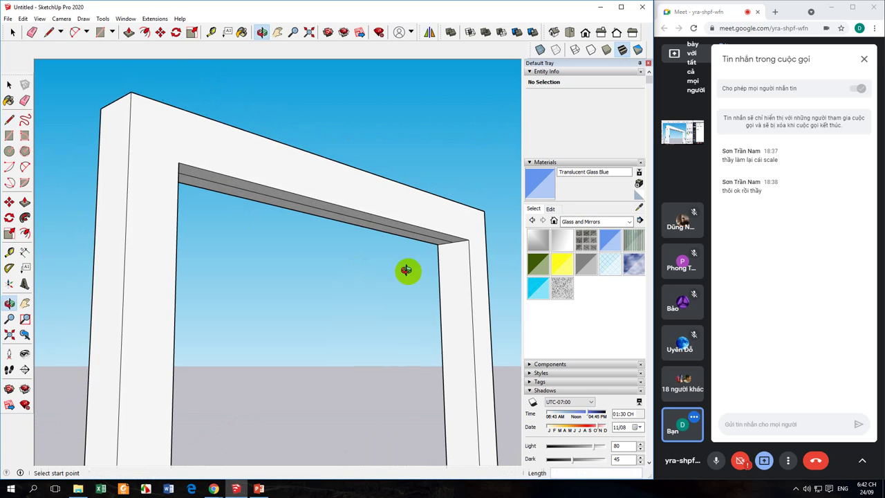
{"action": "left_click", "coordinate": [452, 249]}
{"action": "middle_click_drag", "start_coordinate": [434, 316], "coordinate": [357, 355]}
{"action": "scroll", "coordinate": [292, 312], "scroll_direction": "up", "scroll_amount": 5}
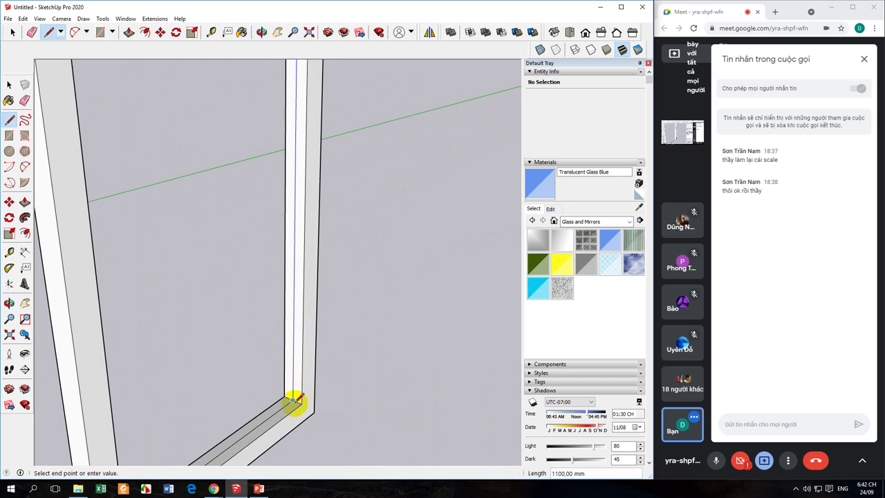
{"action": "left_click", "coordinate": [293, 401]}
{"action": "left_click", "coordinate": [10, 85]}
Paint the new mid-depth face inside the frame with Translucent Glass Blue
{"action": "scroll", "coordinate": [416, 274], "scroll_direction": "down", "scroll_amount": 3}
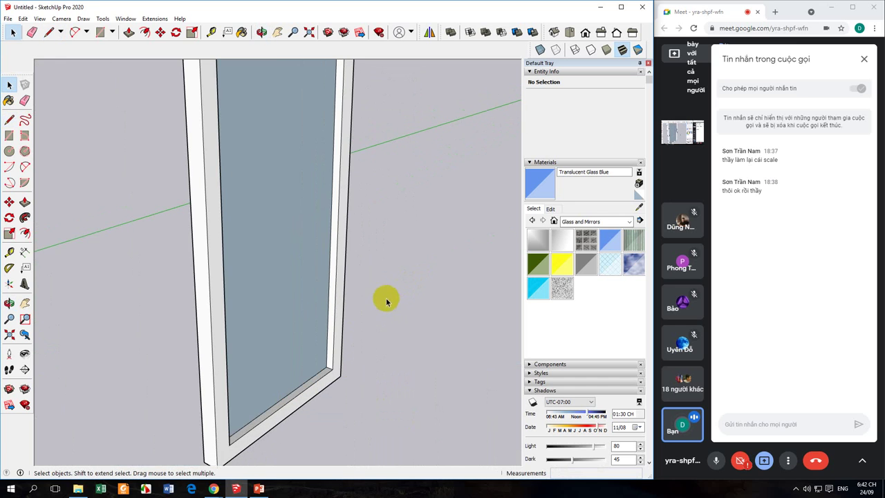
{"action": "mouse_move", "coordinate": [386, 301]}
{"action": "middle_mouse_down"}
{"action": "mouse_move", "coordinate": [284, 265]}
{"action": "mouse_move", "coordinate": [291, 294]}
{"action": "mouse_move", "coordinate": [348, 263]}
{"action": "middle_mouse_up"}
{"action": "left_click", "coordinate": [610, 242]}
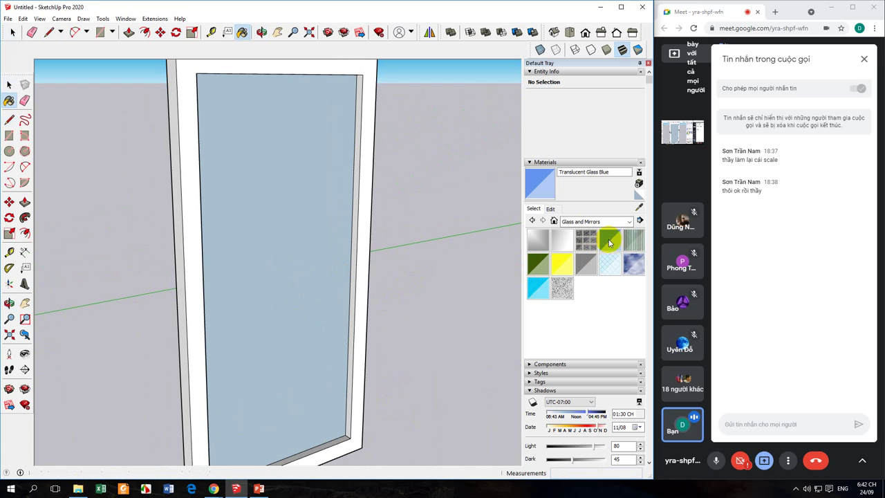
{"action": "left_click", "coordinate": [302, 269]}
{"action": "left_click", "coordinate": [9, 85]}
Examine how the glass pane sits within the frame's depth at the lower corner and from the front
{"action": "mouse_move", "coordinate": [55, 161]}
{"action": "middle_mouse_down"}
{"action": "mouse_move", "coordinate": [149, 250]}
{"action": "mouse_move", "coordinate": [237, 286]}
{"action": "mouse_move", "coordinate": [123, 369]}
{"action": "mouse_move", "coordinate": [172, 357]}
{"action": "mouse_move", "coordinate": [308, 373]}
{"action": "middle_mouse_up"}
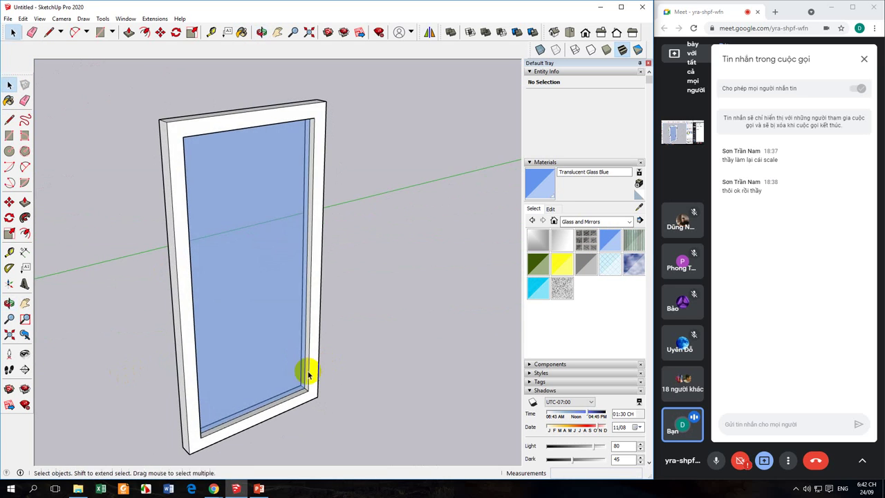
{"action": "scroll", "coordinate": [287, 392], "scroll_direction": "up", "scroll_amount": 3}
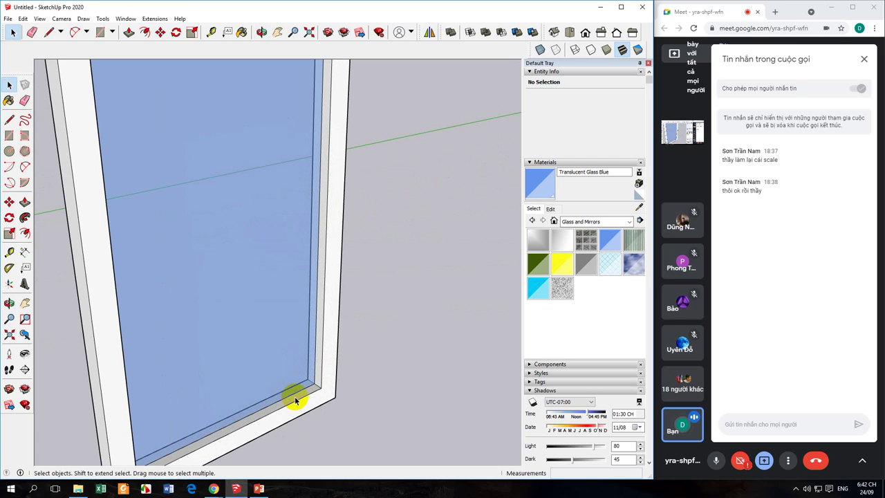
{"action": "middle_click_drag", "start_coordinate": [294, 401], "coordinate": [263, 411]}
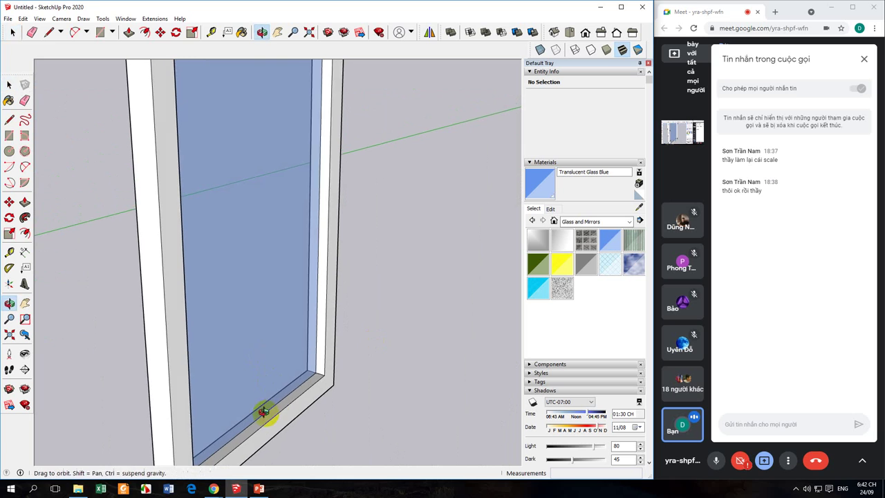
{"action": "scroll", "coordinate": [265, 409], "scroll_direction": "up", "scroll_amount": 2}
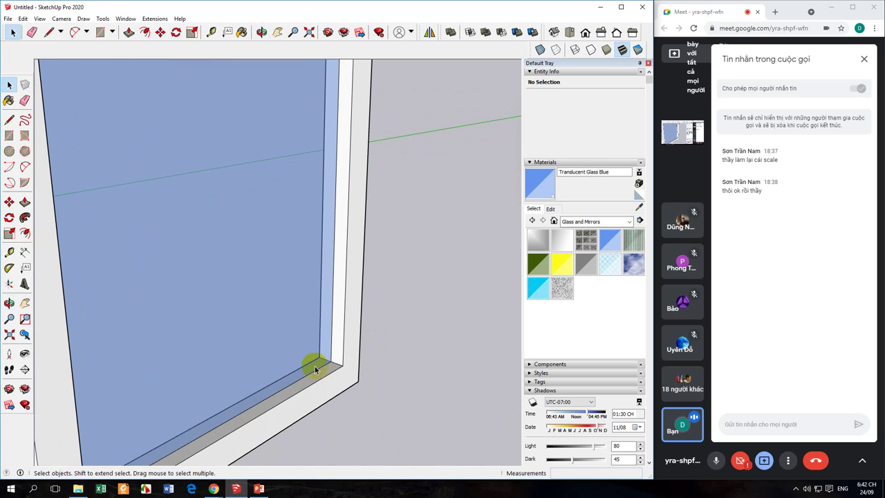
{"action": "scroll", "coordinate": [312, 375], "scroll_direction": "down", "scroll_amount": 3}
{"action": "middle_click_drag", "start_coordinate": [310, 371], "coordinate": [228, 373]}
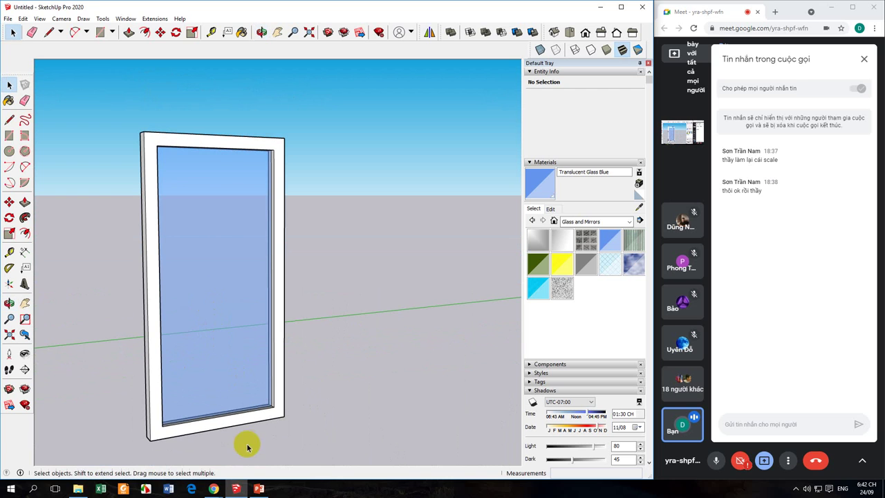
Switch to the PowerPoint slide "Bài tập 4" and check the window and door size tables
{"action": "left_click", "coordinate": [258, 488]}
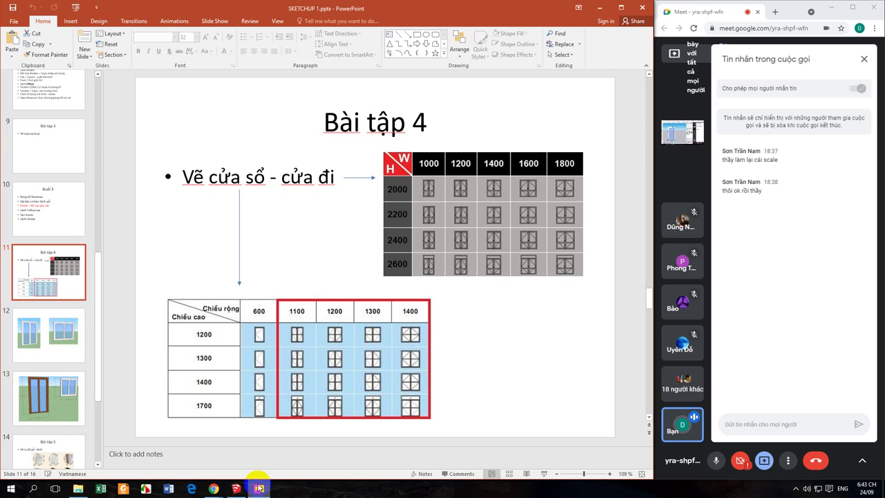
{"action": "left_click", "coordinate": [259, 488]}
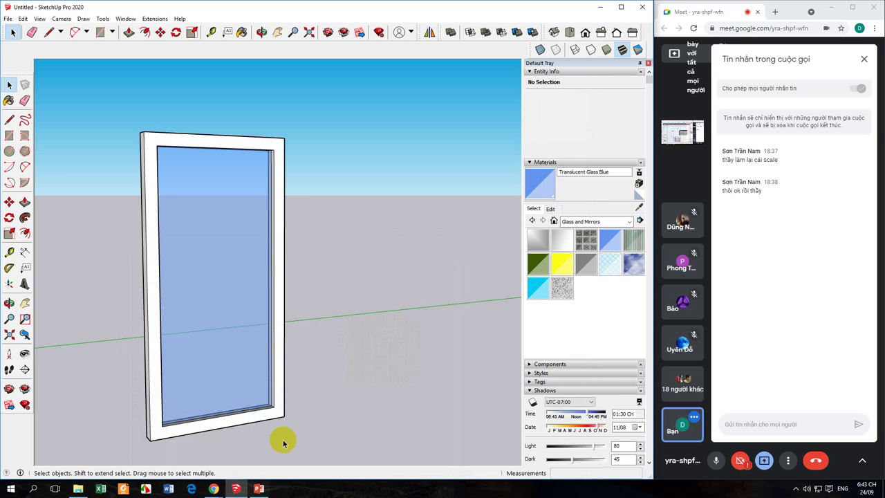
Draw an upright 1100 by 1200 mm rectangular face beside the finished panel, running its base line from the frame's lower outer corner
{"action": "left_click", "coordinate": [9, 119]}
{"action": "scroll", "coordinate": [297, 391], "scroll_direction": "up", "scroll_amount": 2}
{"action": "middle_click_drag", "start_coordinate": [298, 391], "coordinate": [223, 394]}
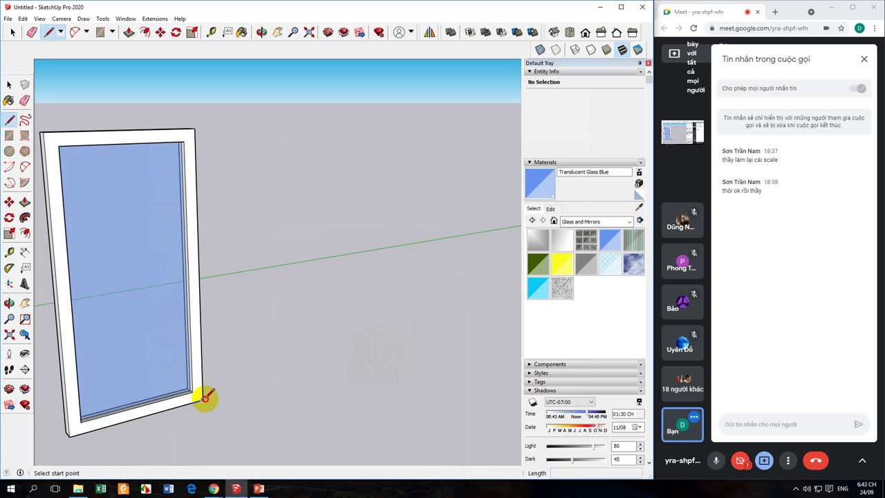
{"action": "left_click", "coordinate": [202, 400]}
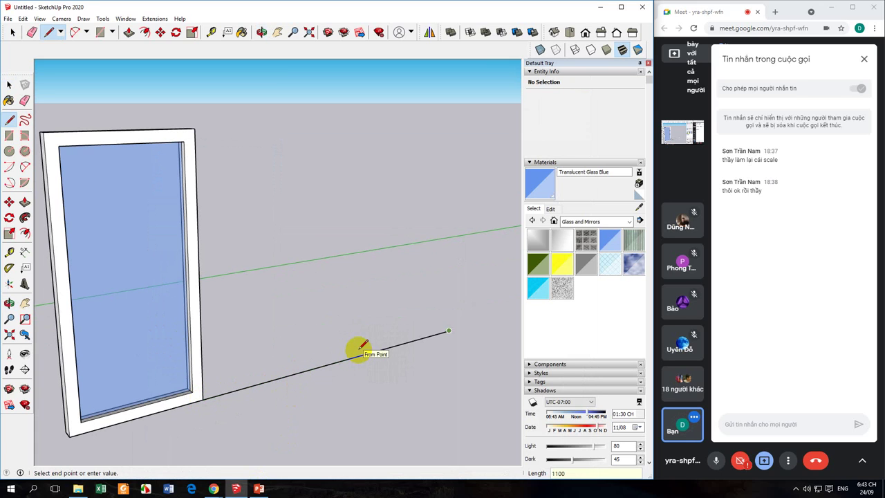
{"action": "scroll", "coordinate": [446, 126], "scroll_direction": "down", "scroll_amount": 1}
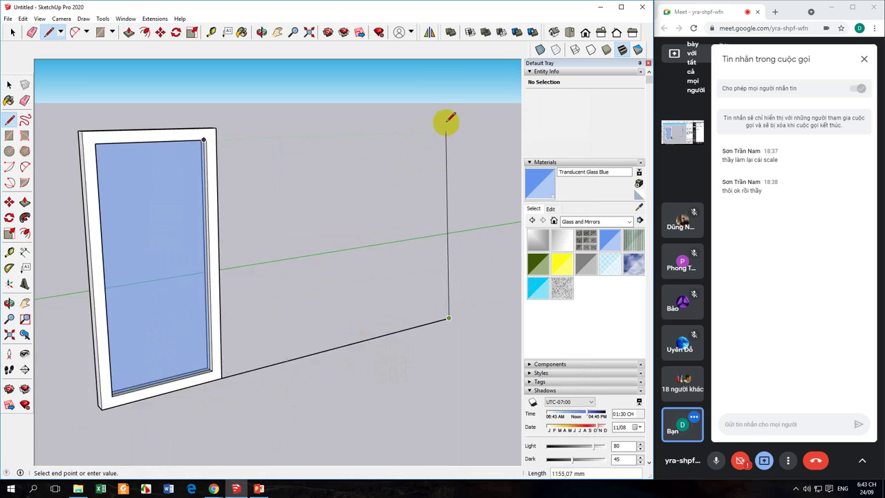
{"action": "scroll", "coordinate": [446, 122], "scroll_direction": "down", "scroll_amount": 1}
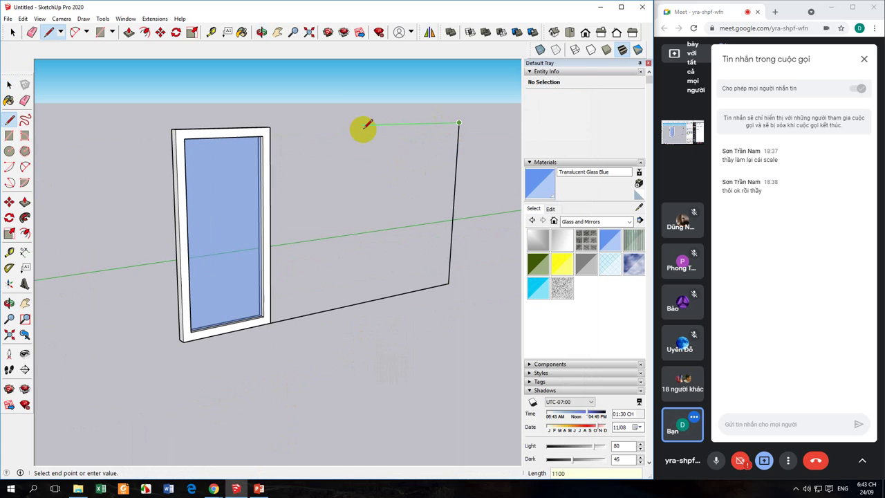
{"action": "left_click", "coordinate": [340, 126]}
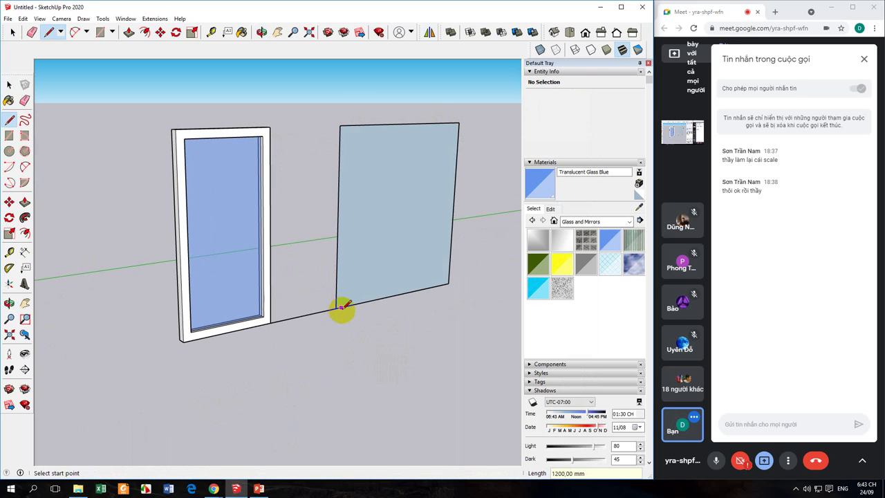
Delete the leftover base line between the finished panel and the new rectangle
{"action": "key", "text": "space"}
{"action": "left_click", "coordinate": [311, 318]}
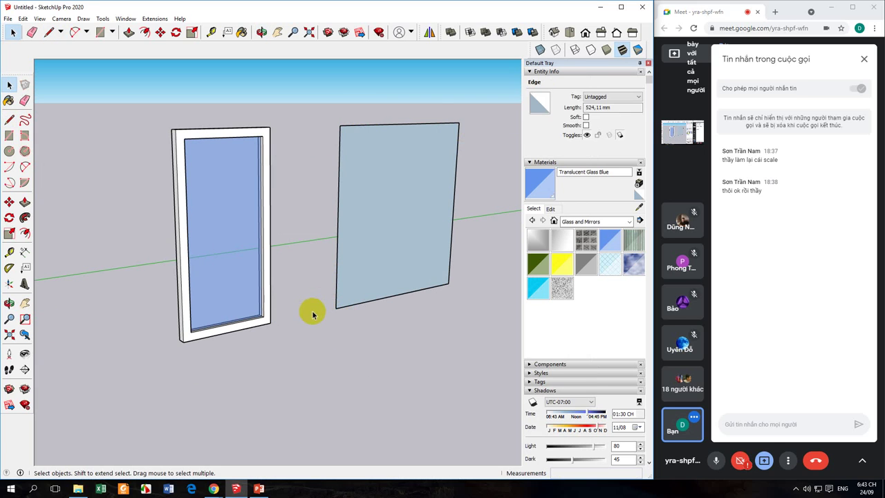
{"action": "key", "text": "Delete"}
{"action": "middle_click_drag", "start_coordinate": [351, 290], "coordinate": [305, 313]}
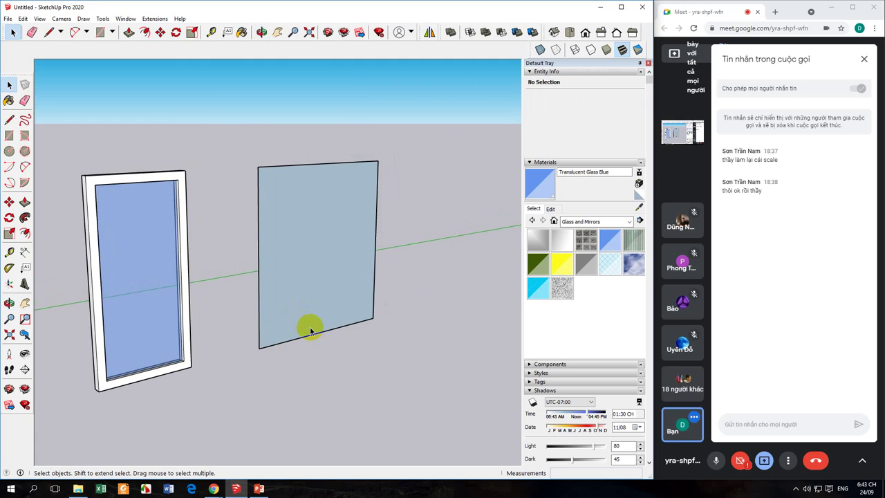
Offset the outline of the new rectangle 50 mm inward
{"action": "middle_click_drag", "start_coordinate": [237, 312], "coordinate": [242, 322]}
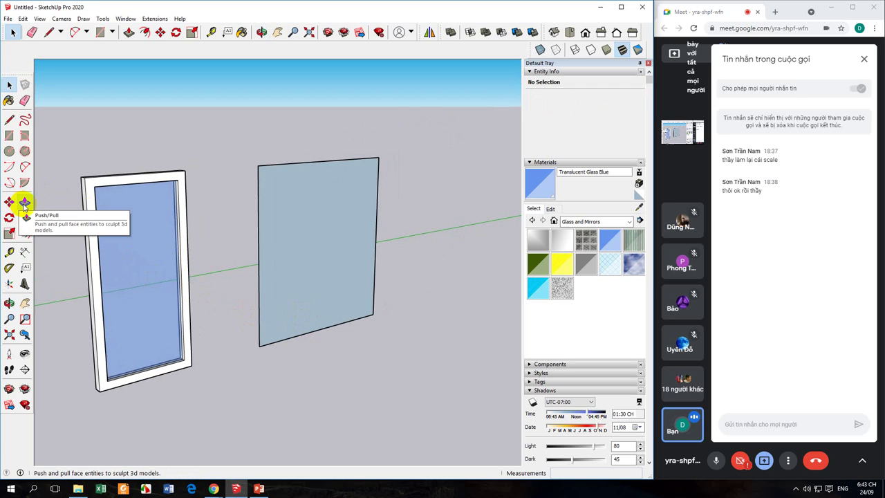
{"action": "left_click", "coordinate": [24, 233]}
{"action": "left_click", "coordinate": [375, 233]}
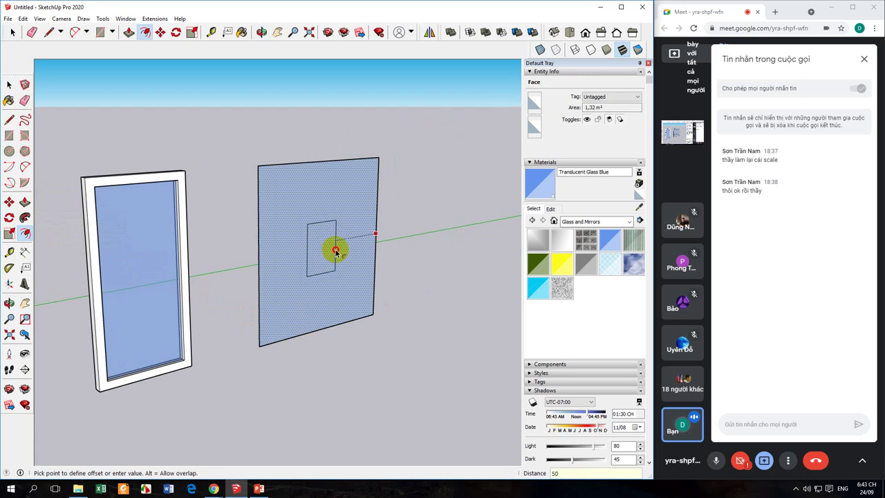
{"action": "key", "text": "Return"}
{"action": "left_click", "coordinate": [9, 85]}
Push/Pull the border strip of the new rectangle 50 mm outward to form the window frame
{"action": "middle_click_drag", "start_coordinate": [208, 262], "coordinate": [227, 279]}
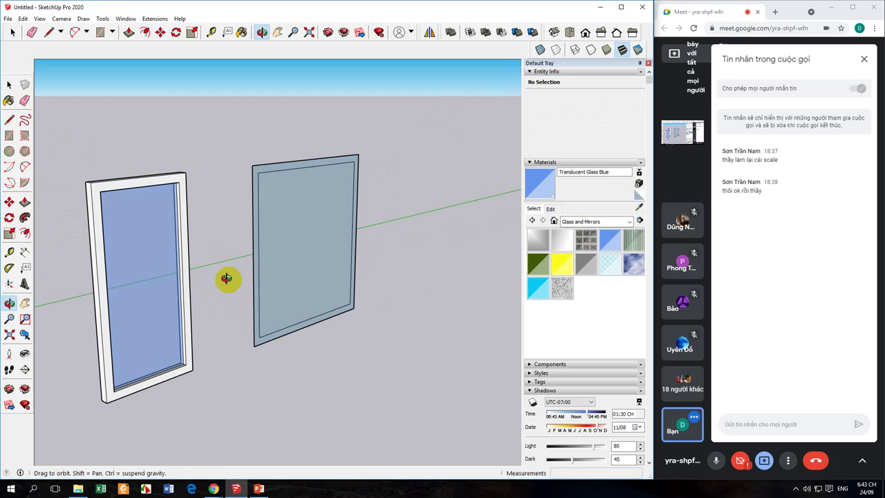
{"action": "mouse_move", "coordinate": [238, 321]}
{"action": "middle_mouse_down"}
{"action": "mouse_move", "coordinate": [221, 336]}
{"action": "mouse_move", "coordinate": [251, 371]}
{"action": "mouse_move", "coordinate": [203, 378]}
{"action": "middle_mouse_up"}
{"action": "left_click", "coordinate": [23, 202]}
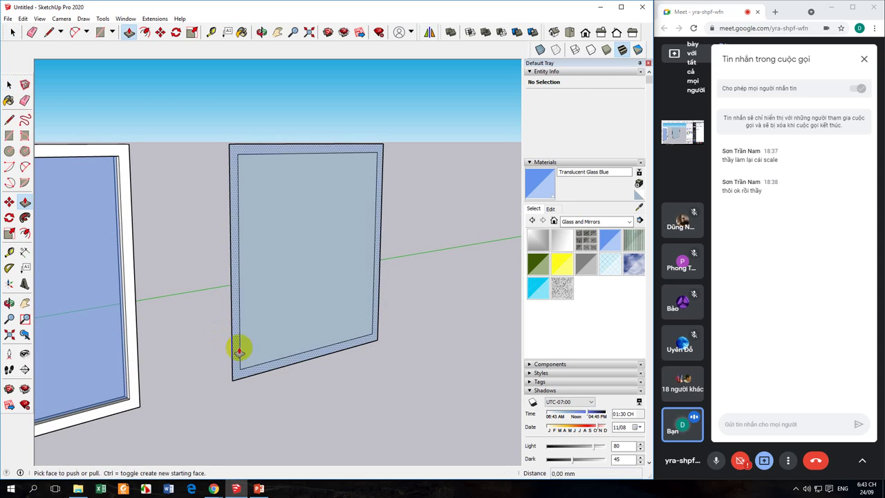
{"action": "left_click", "coordinate": [237, 349]}
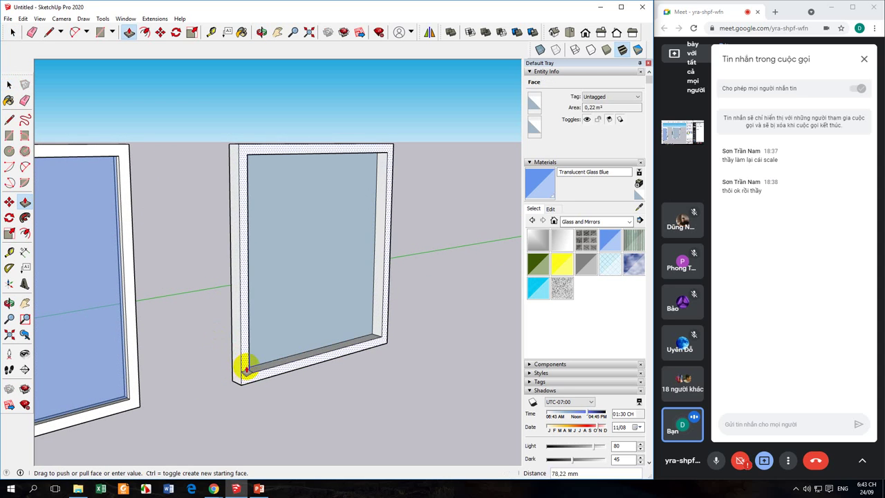
{"action": "middle_click_drag", "start_coordinate": [244, 370], "coordinate": [263, 340]}
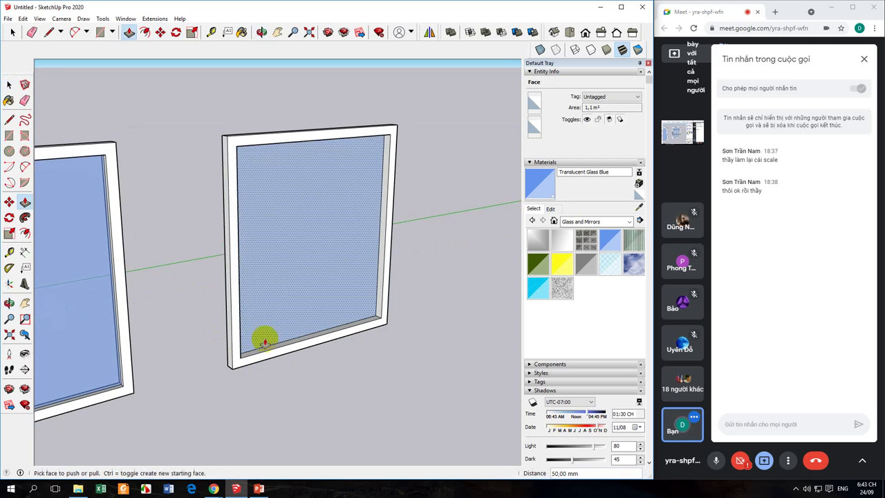
{"action": "type", "text": "50"}
{"action": "key", "text": "Return"}
{"action": "left_click", "coordinate": [9, 121]}
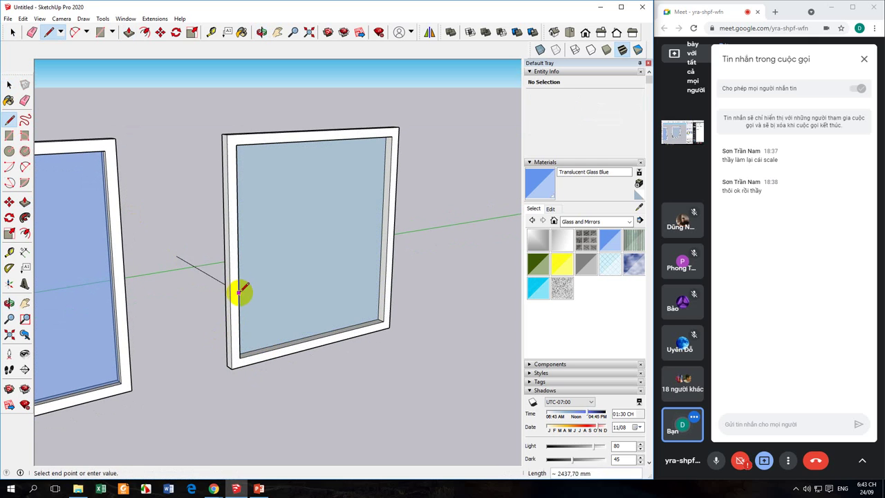
{"action": "left_click", "coordinate": [9, 84]}
{"action": "middle_click_drag", "start_coordinate": [246, 331], "coordinate": [268, 362]}
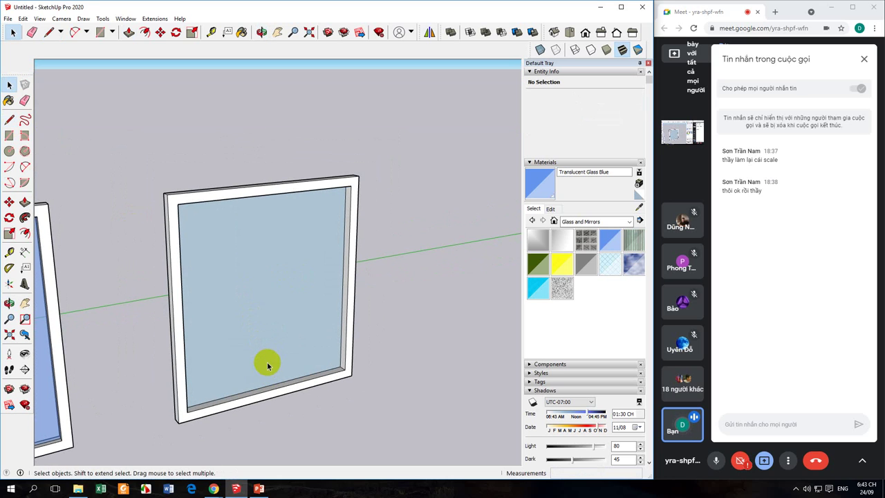
Push/Pull the recessed inner face 50 mm so that it lies flush with the frame's front
{"action": "left_click", "coordinate": [24, 201]}
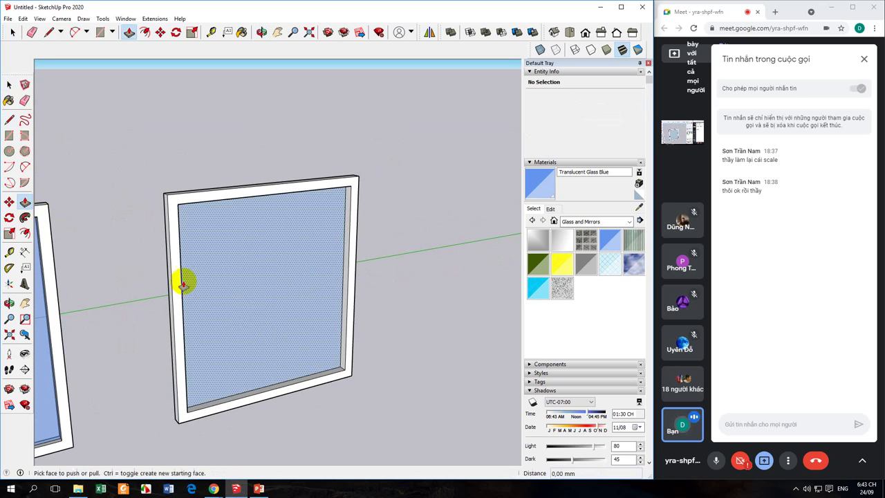
{"action": "left_click", "coordinate": [182, 279]}
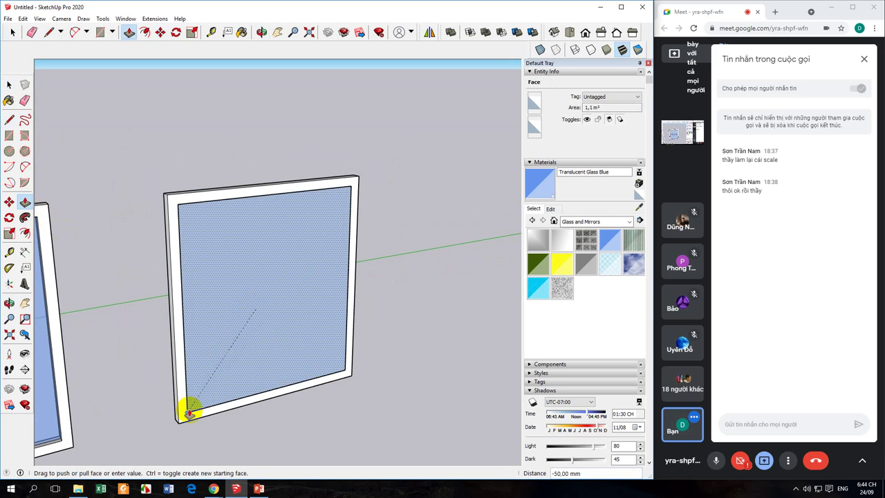
{"action": "key", "text": "Escape"}
{"action": "left_click", "coordinate": [9, 85]}
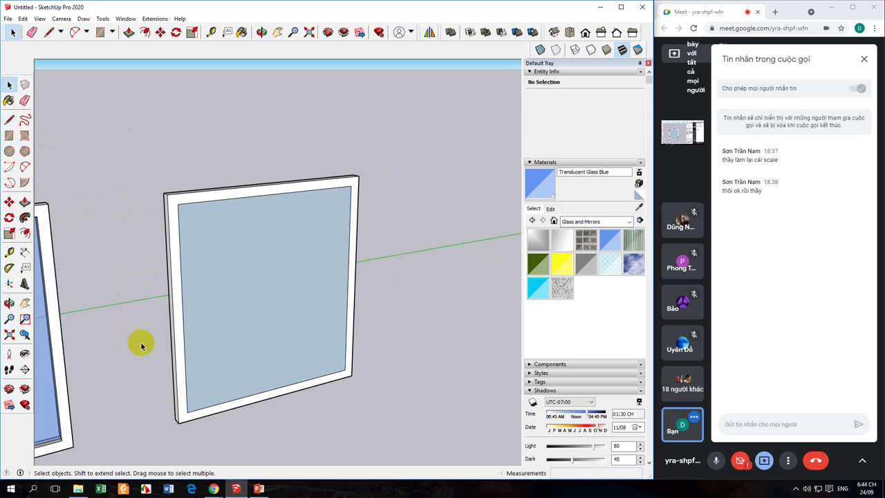
Delete the inner face to leave an open through-hole in the new frame
{"action": "middle_click_drag", "start_coordinate": [140, 343], "coordinate": [241, 392]}
{"action": "left_click", "coordinate": [310, 384]}
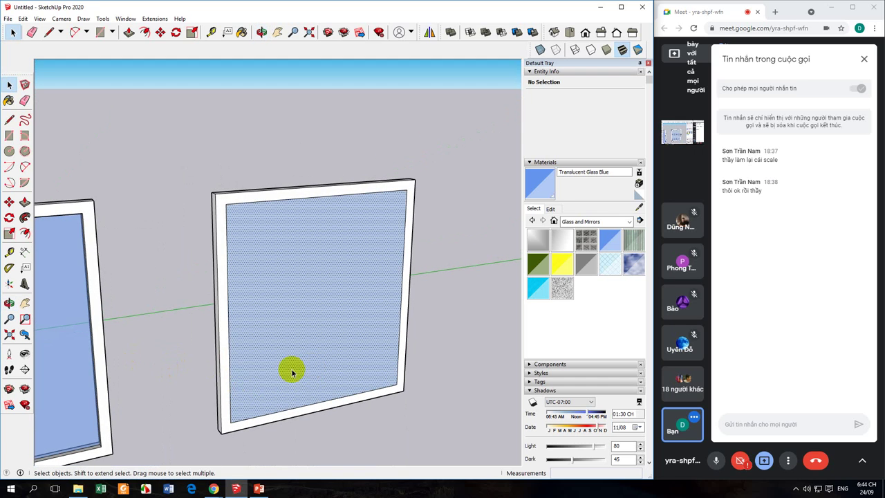
{"action": "key", "text": "Delete"}
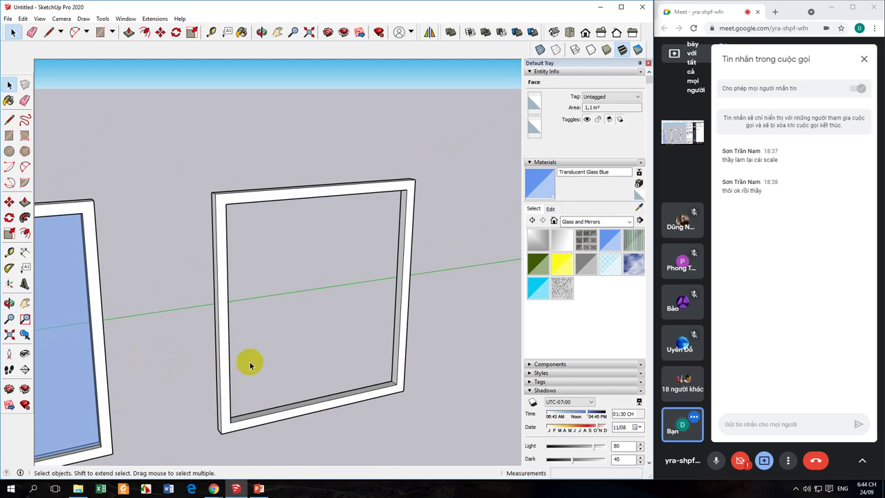
Fill the frame's front opening with a face by drawing a diagonal between opposite inner corners, and delete the diagonal
{"action": "left_click", "coordinate": [9, 120]}
{"action": "left_click", "coordinate": [226, 204]}
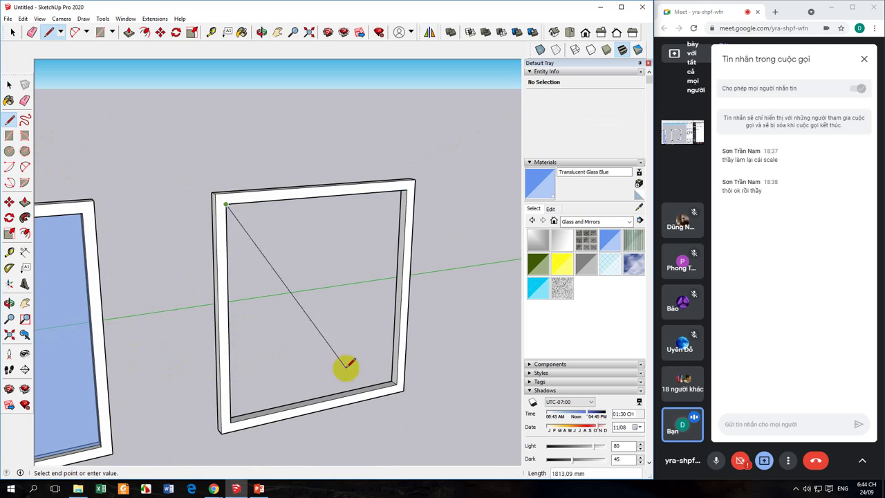
{"action": "left_click", "coordinate": [397, 384]}
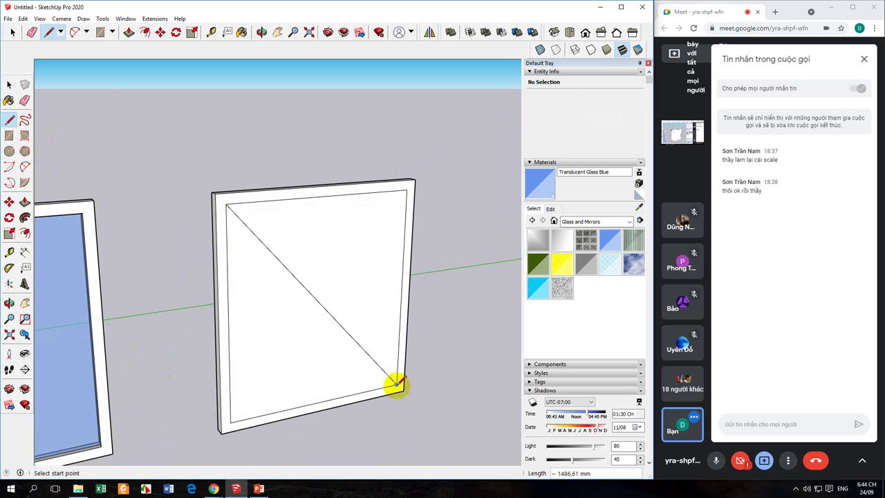
{"action": "left_click", "coordinate": [9, 84]}
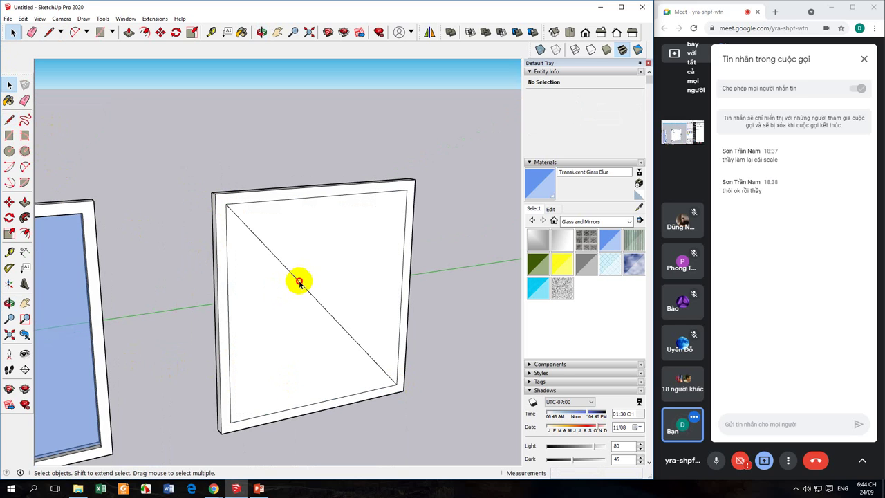
{"action": "left_click", "coordinate": [299, 283]}
{"action": "key", "text": "Delete"}
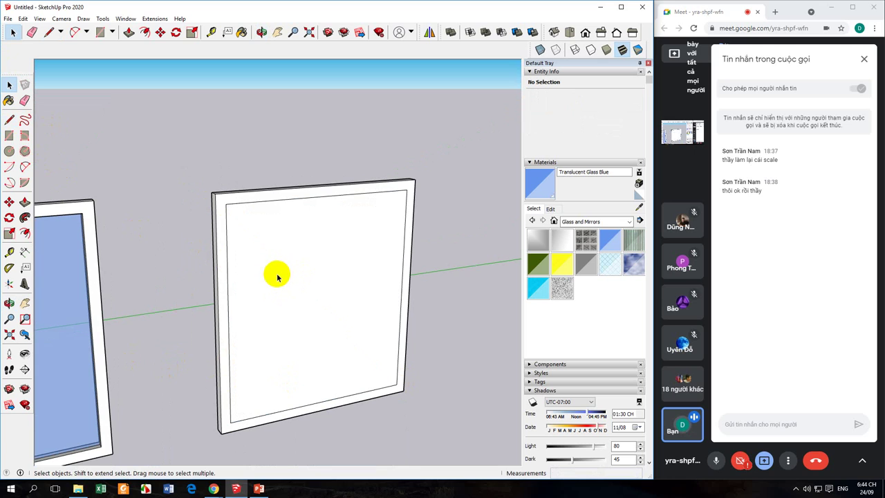
Split the front face into two equal panels with a vertical 1100 mm line from the midpoint of the inner top edge
{"action": "left_click", "coordinate": [9, 119]}
{"action": "left_click", "coordinate": [315, 196]}
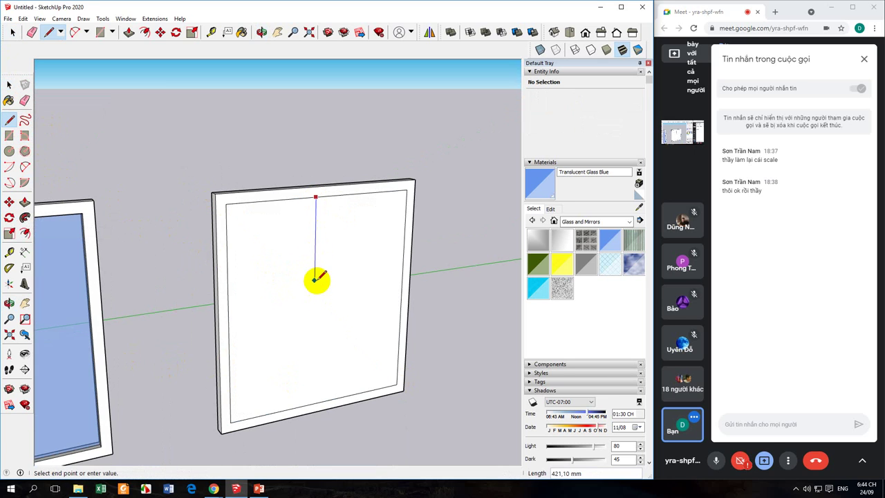
{"action": "left_click", "coordinate": [321, 196]}
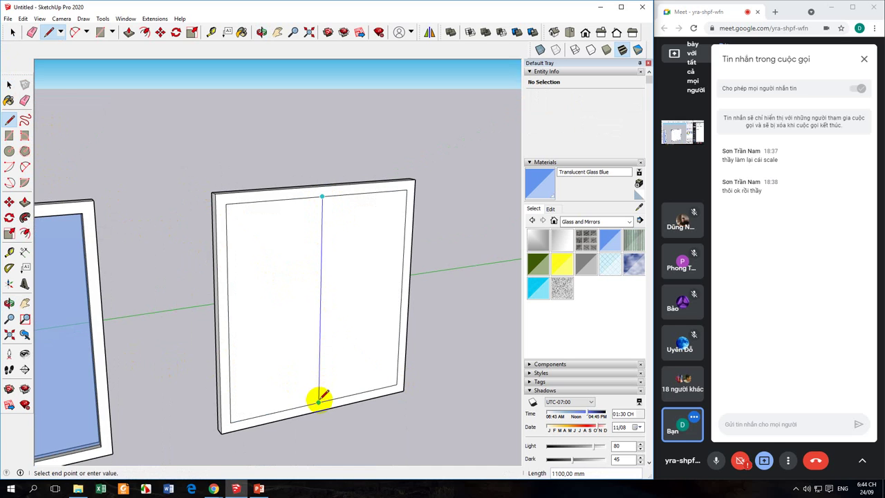
{"action": "left_click", "coordinate": [9, 84]}
{"action": "middle_click_drag", "start_coordinate": [263, 295], "coordinate": [249, 310]}
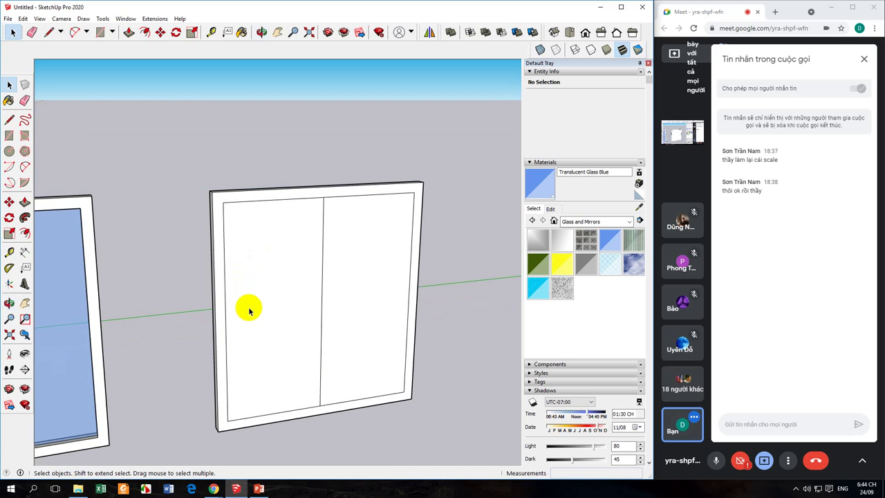
Try offsetting the outline of the left panel 50 mm inward
{"action": "left_click", "coordinate": [24, 233]}
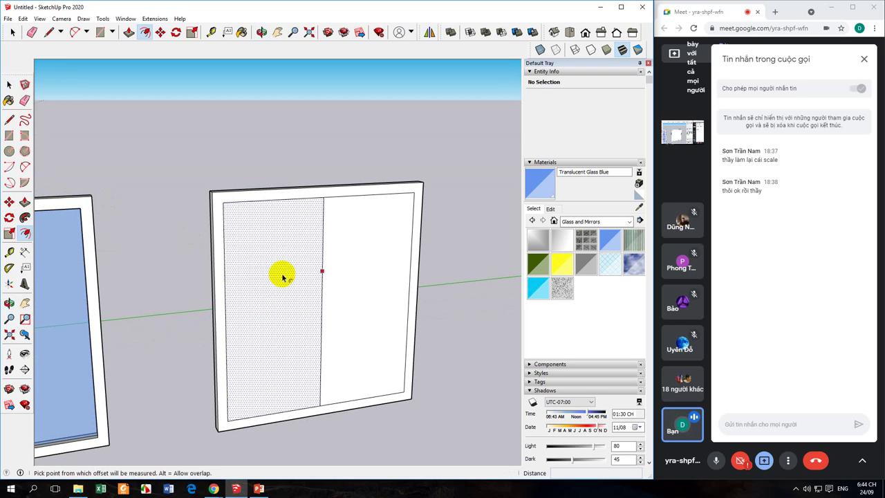
{"action": "left_click", "coordinate": [282, 274]}
{"action": "left_click", "coordinate": [293, 277]}
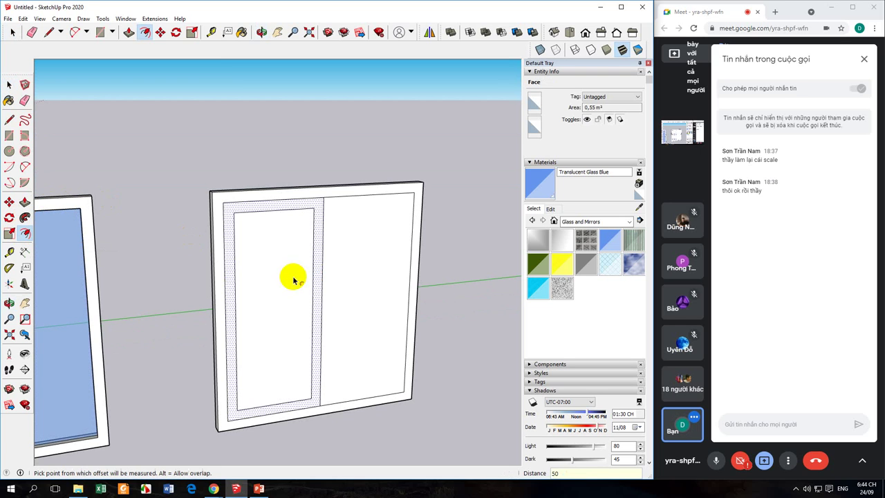
Offset the outlines of the left and right panels 40 mm inward
{"action": "left_click", "coordinate": [223, 258]}
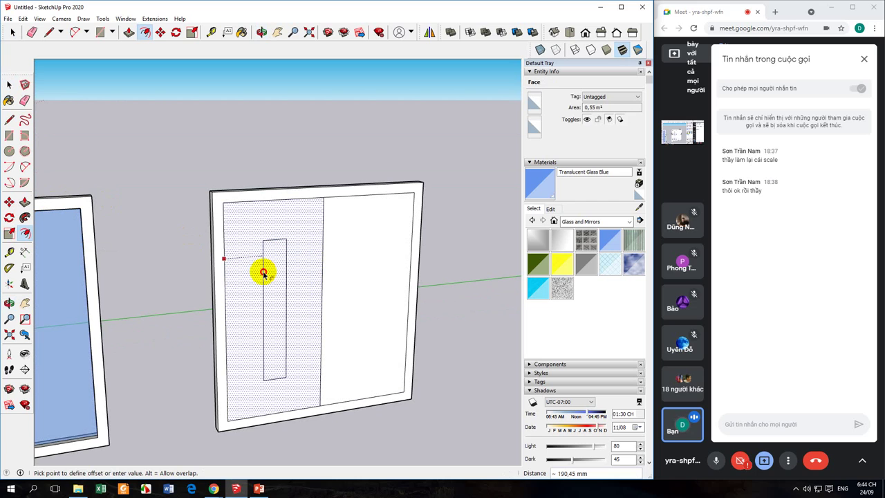
{"action": "left_click", "coordinate": [263, 273]}
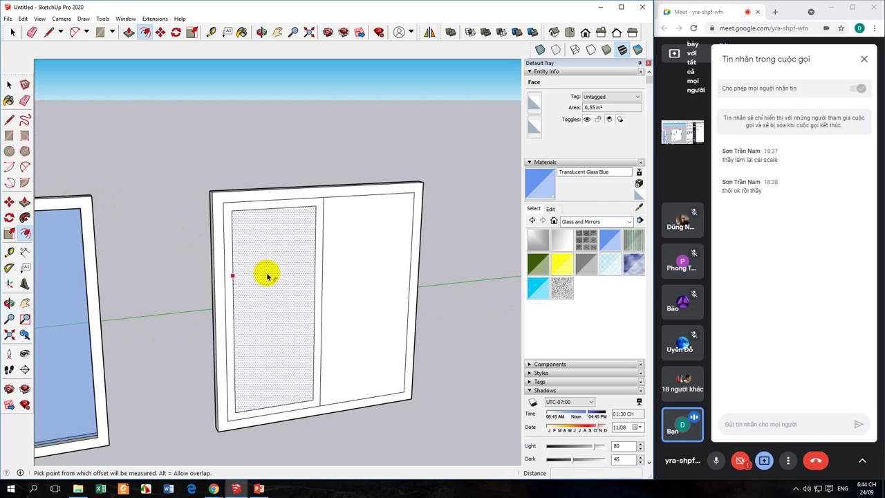
{"action": "left_click", "coordinate": [411, 255]}
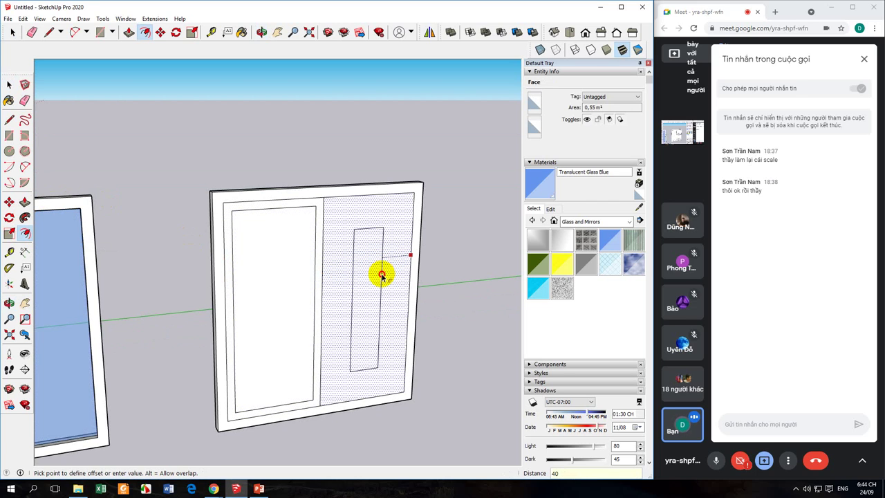
{"action": "left_click", "coordinate": [381, 276]}
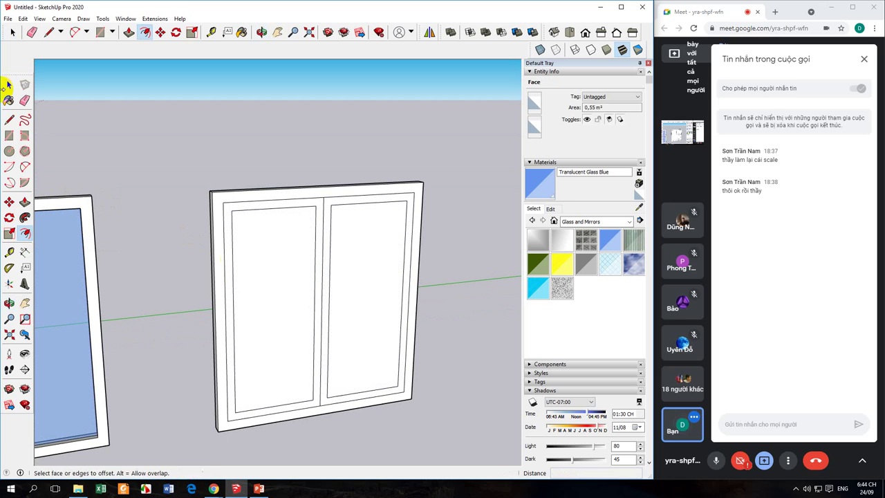
{"action": "left_click", "coordinate": [9, 84]}
{"action": "left_click", "coordinate": [856, 96]}
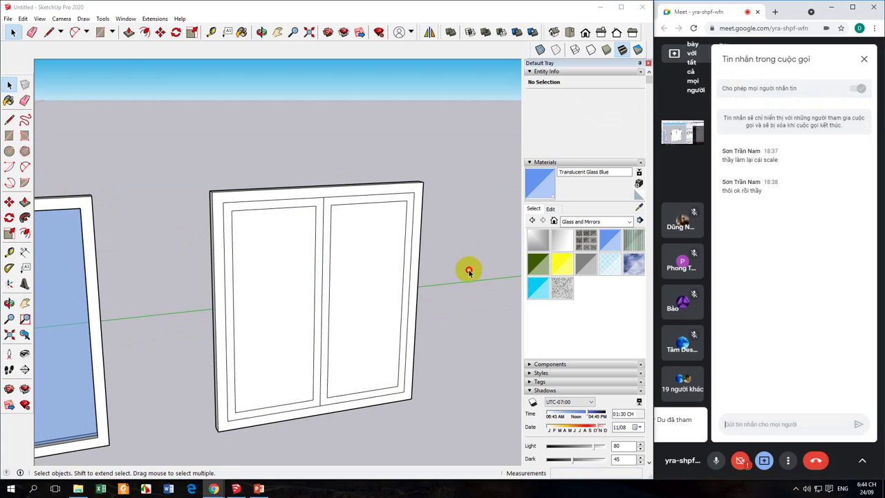
Pull the left sash's border outward 30 mm and extrude the right sash's border to the same depth
{"action": "mouse_move", "coordinate": [465, 269]}
{"action": "middle_mouse_down"}
{"action": "mouse_move", "coordinate": [347, 311]}
{"action": "mouse_move", "coordinate": [332, 326]}
{"action": "middle_mouse_up"}
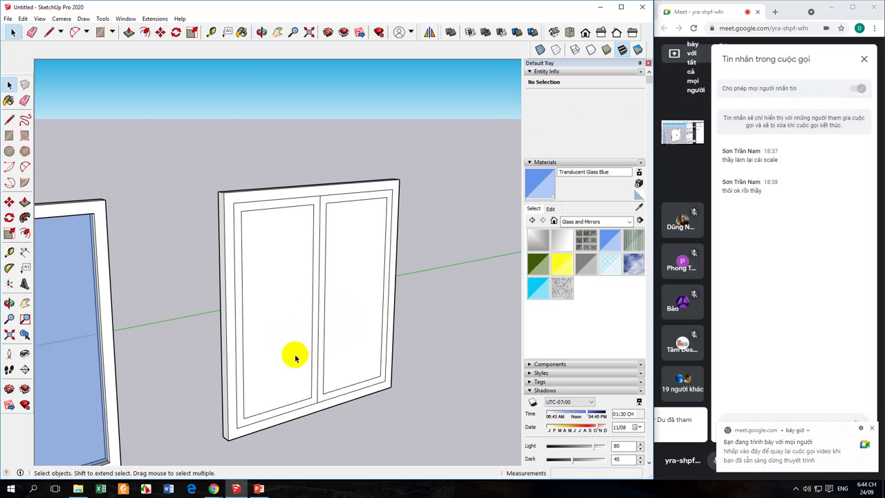
{"action": "mouse_move", "coordinate": [295, 365]}
{"action": "middle_mouse_down"}
{"action": "mouse_move", "coordinate": [285, 366]}
{"action": "mouse_move", "coordinate": [304, 380]}
{"action": "middle_mouse_up"}
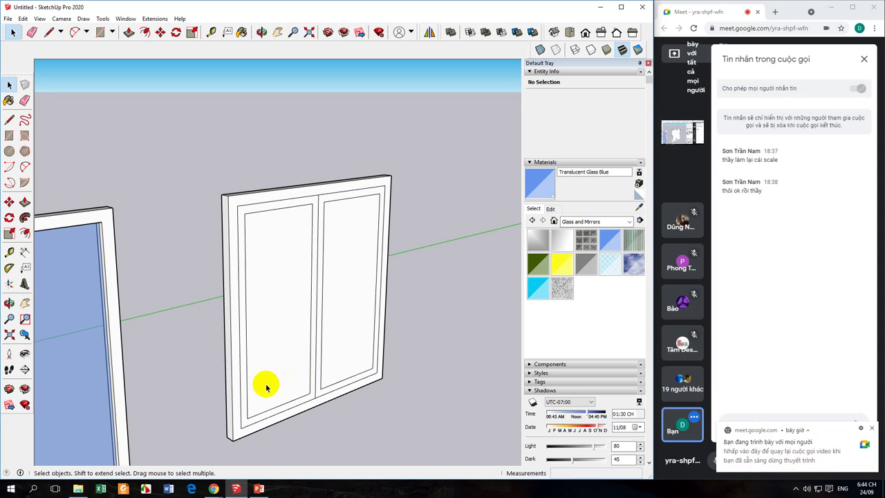
{"action": "left_click", "coordinate": [25, 201]}
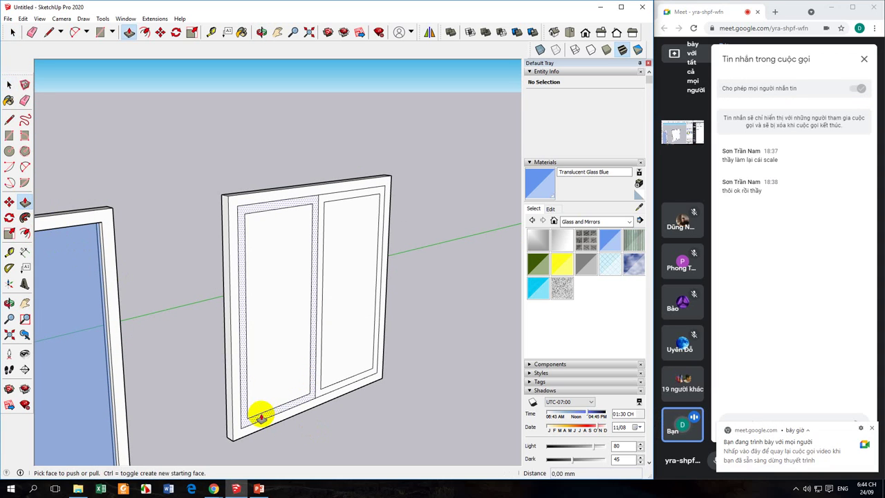
{"action": "left_click_drag", "start_coordinate": [260, 417], "coordinate": [264, 419]}
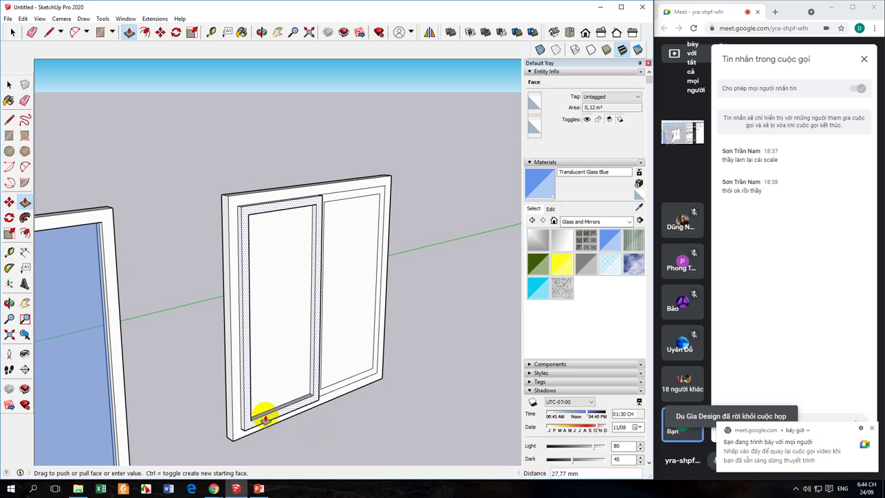
{"action": "key", "text": "Return"}
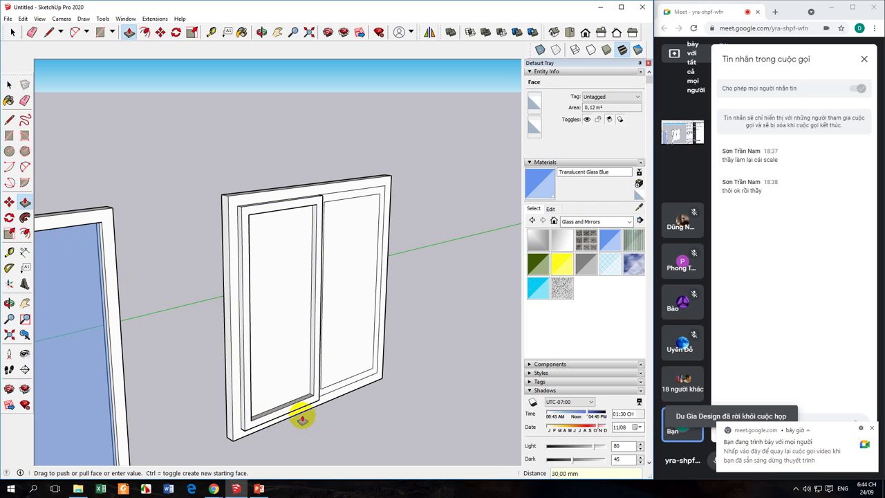
{"action": "left_click", "coordinate": [333, 395]}
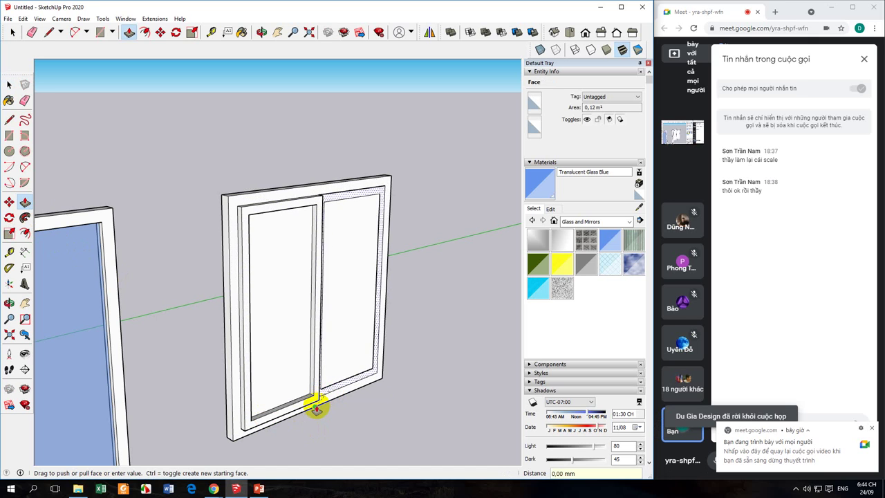
{"action": "left_click", "coordinate": [312, 405]}
Pull the front face of the outer frame outward 30 mm
{"action": "left_click", "coordinate": [238, 437]}
{"action": "left_click", "coordinate": [237, 438]}
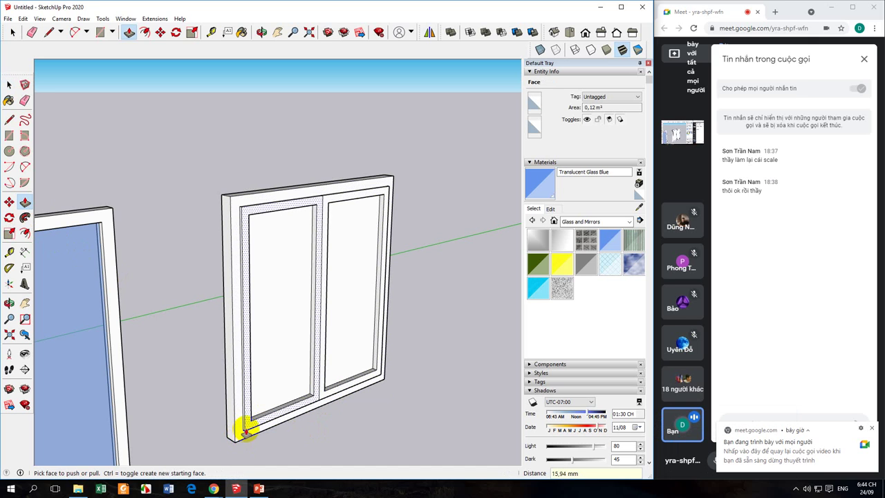
{"action": "scroll", "coordinate": [241, 437], "scroll_direction": "up", "scroll_amount": 3}
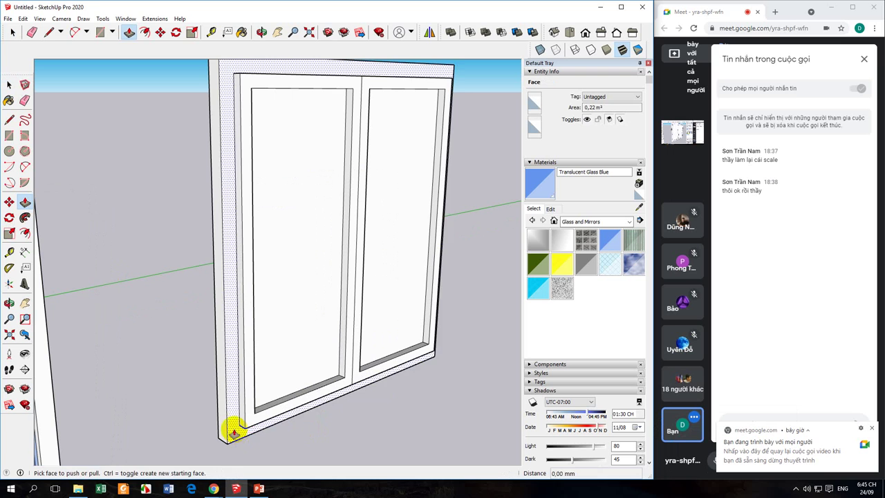
{"action": "left_click", "coordinate": [241, 428]}
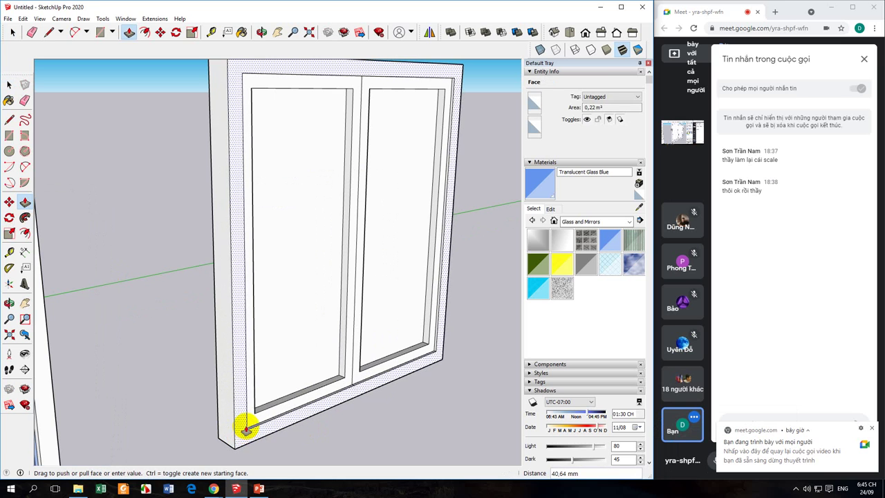
{"action": "type", "text": "30"}
{"action": "key", "text": "Return"}
{"action": "middle_click_drag", "start_coordinate": [294, 425], "coordinate": [294, 373]}
{"action": "scroll", "coordinate": [294, 373], "scroll_direction": "up", "scroll_amount": 2}
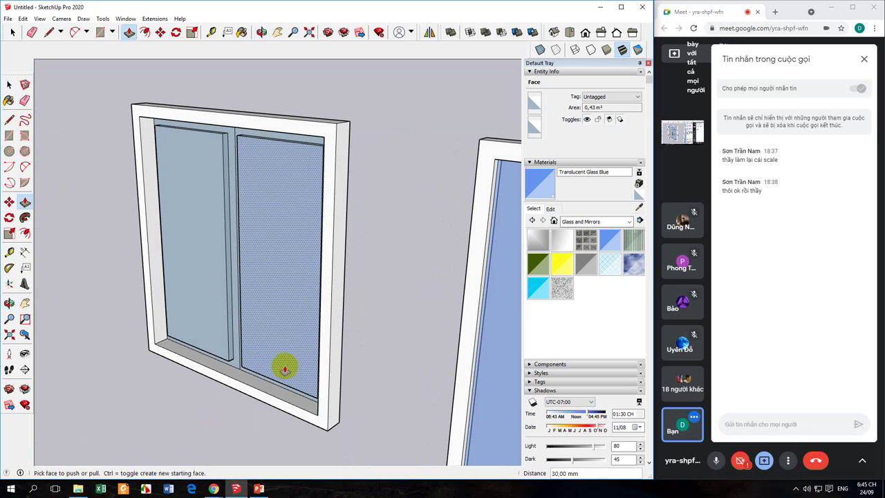
{"action": "left_click", "coordinate": [330, 355]}
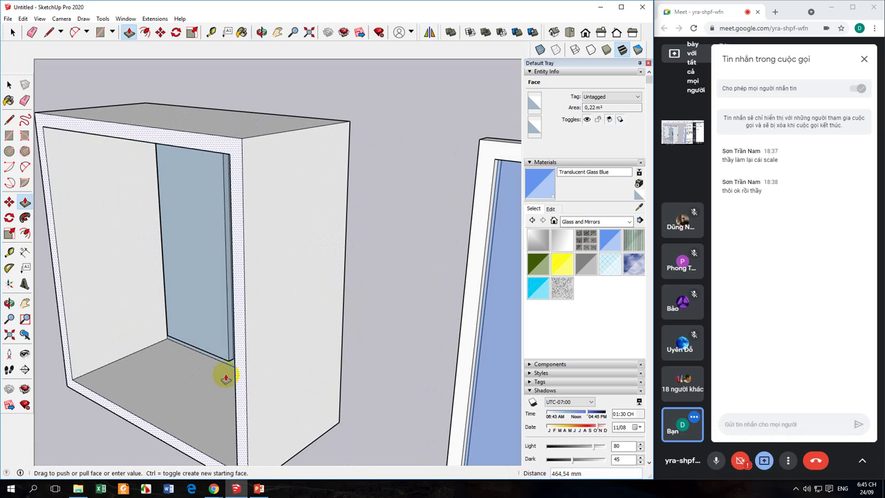
{"action": "left_click", "coordinate": [231, 363]}
{"action": "key", "text": "ctrl+z"}
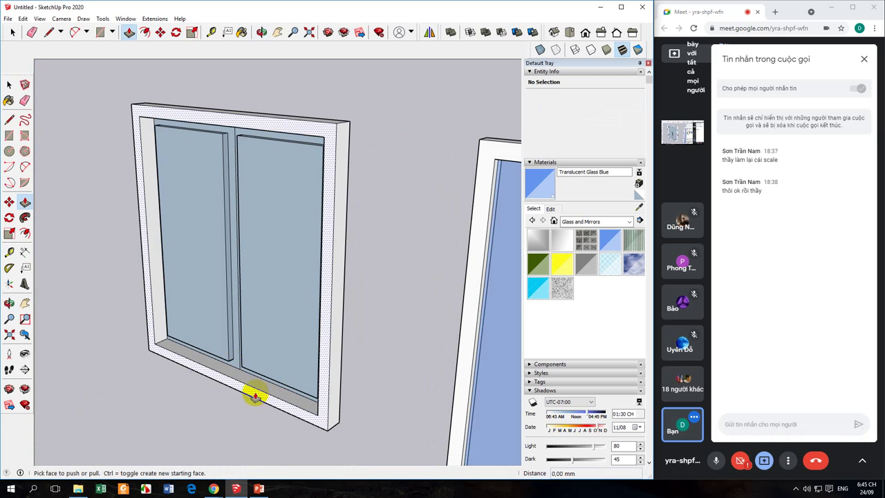
Push the back face of the outer frame inward about 37 mm
{"action": "left_click", "coordinate": [310, 409]}
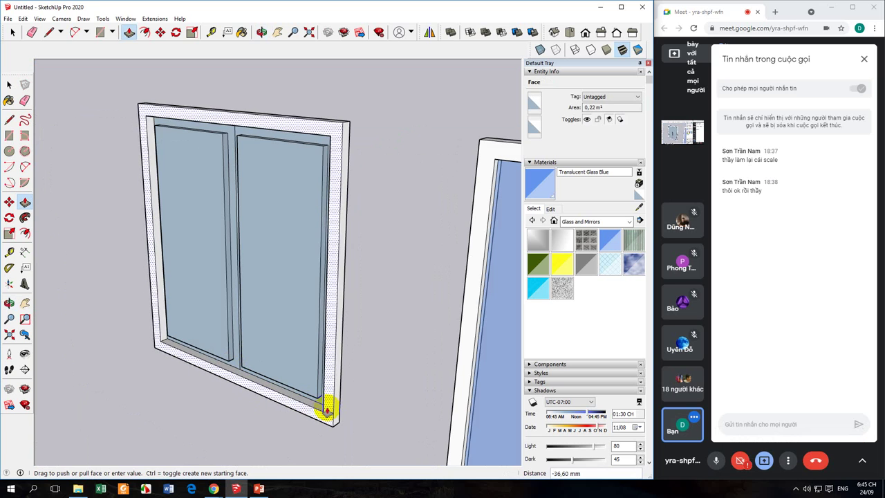
{"action": "left_click", "coordinate": [327, 410]}
{"action": "middle_click_drag", "start_coordinate": [322, 409], "coordinate": [14, 118]}
{"action": "left_click", "coordinate": [9, 84]}
Paint the panes of both sashes with Translucent Glass Blue
{"action": "middle_click_drag", "start_coordinate": [151, 261], "coordinate": [219, 310]}
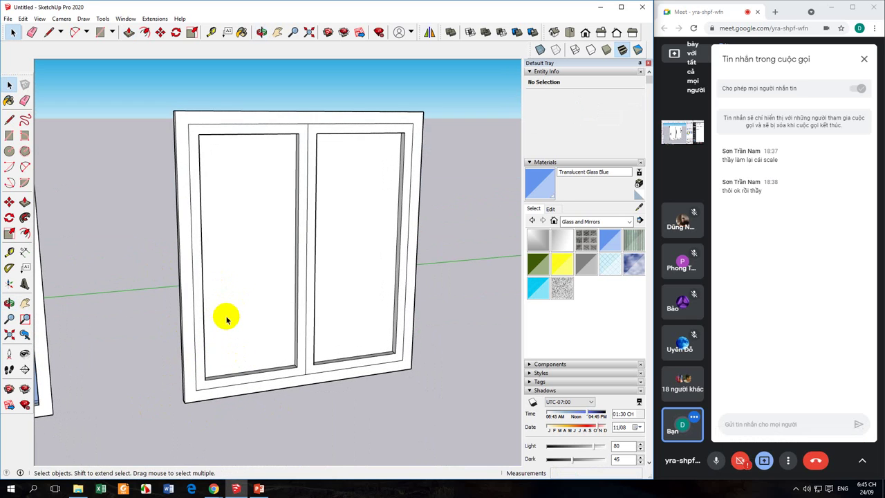
{"action": "scroll", "coordinate": [286, 361], "scroll_direction": "up", "scroll_amount": 2}
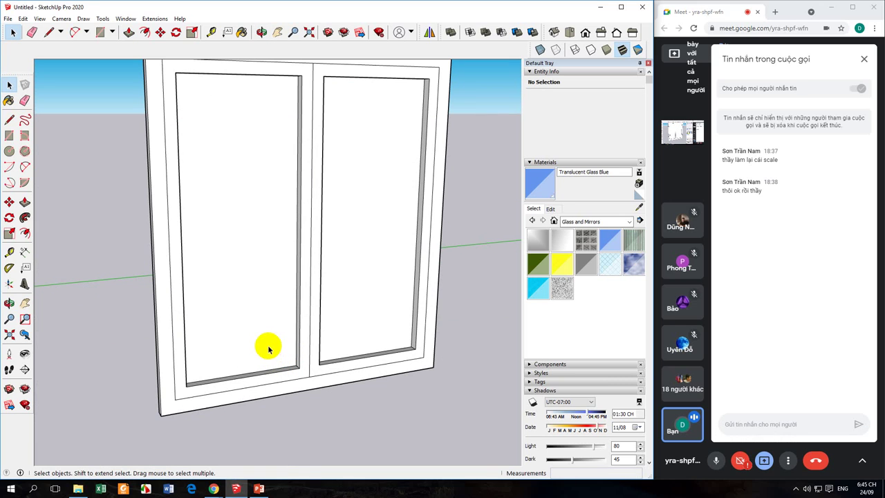
{"action": "left_click", "coordinate": [610, 239]}
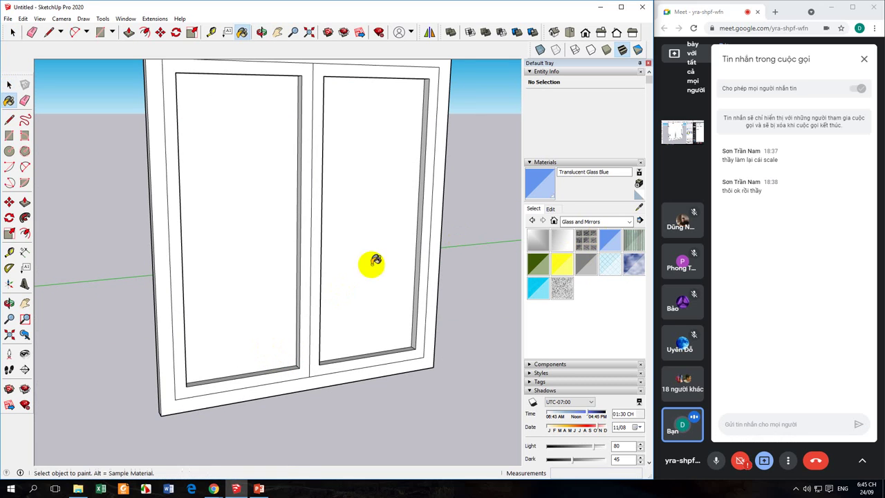
{"action": "left_click", "coordinate": [346, 263]}
{"action": "left_click", "coordinate": [221, 279]}
Push the borders of the left and right sashes back 10 mm from the outer frame's front face
{"action": "middle_click_drag", "start_coordinate": [173, 207], "coordinate": [388, 250]}
{"action": "scroll", "coordinate": [387, 250], "scroll_direction": "up", "scroll_amount": 2}
{"action": "middle_click_drag", "start_coordinate": [365, 188], "coordinate": [348, 372]}
{"action": "left_click", "coordinate": [24, 201]}
{"action": "scroll", "coordinate": [362, 368], "scroll_direction": "up", "scroll_amount": 3}
{"action": "left_click_drag", "start_coordinate": [347, 371], "coordinate": [362, 380]}
{"action": "middle_click_drag", "start_coordinate": [362, 380], "coordinate": [325, 434]}
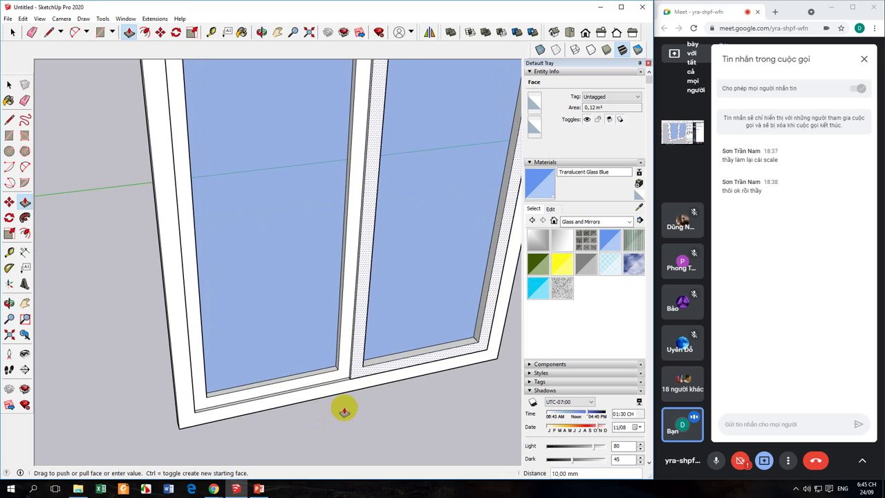
{"action": "left_click_drag", "start_coordinate": [344, 411], "coordinate": [349, 373]}
{"action": "middle_click_drag", "start_coordinate": [349, 373], "coordinate": [423, 376]}
{"action": "key", "text": "space"}
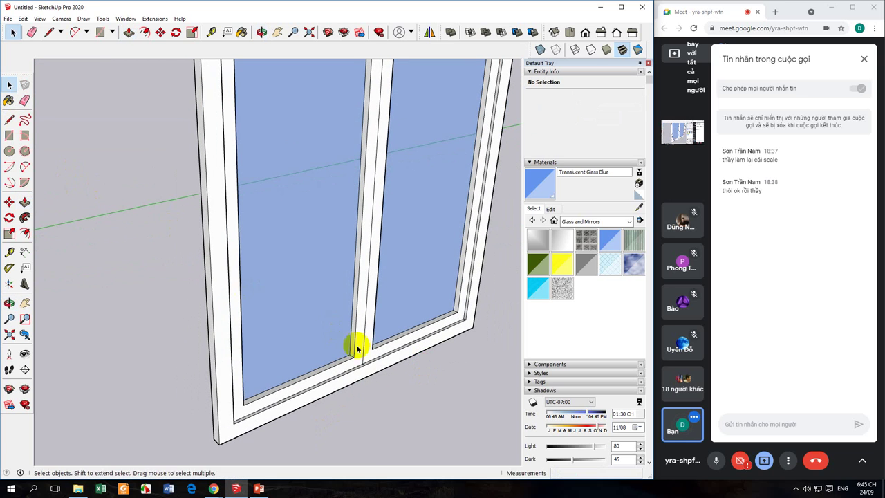
Examine the joint between the two sashes up close, and view the double window beside the single panel
{"action": "scroll", "coordinate": [363, 371], "scroll_direction": "up", "scroll_amount": 5}
{"action": "left_click", "coordinate": [365, 371]}
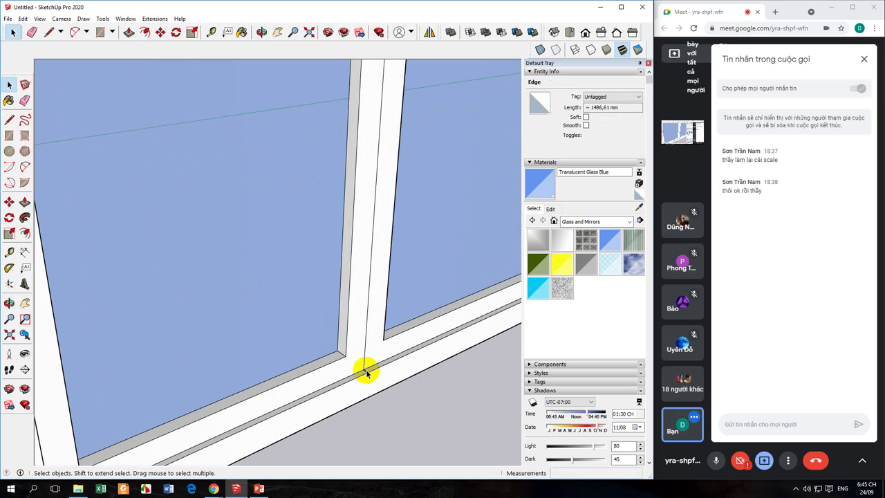
{"action": "scroll", "coordinate": [341, 365], "scroll_direction": "down", "scroll_amount": 5}
{"action": "middle_click_drag", "start_coordinate": [342, 365], "coordinate": [310, 385]}
{"action": "scroll", "coordinate": [271, 316], "scroll_direction": "down", "scroll_amount": 5}
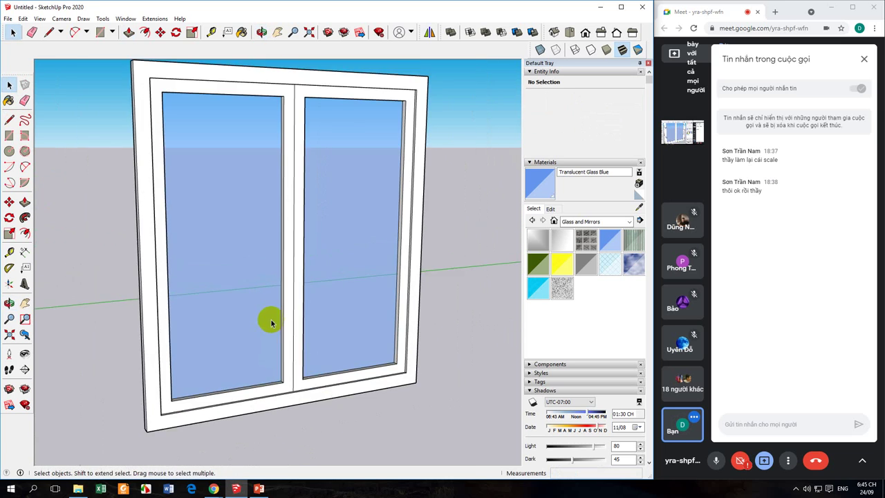
{"action": "mouse_move", "coordinate": [270, 316]}
{"action": "middle_mouse_down"}
{"action": "mouse_move", "coordinate": [326, 366]}
{"action": "mouse_move", "coordinate": [340, 357]}
{"action": "mouse_move", "coordinate": [339, 369]}
{"action": "mouse_move", "coordinate": [343, 327]}
{"action": "mouse_move", "coordinate": [330, 357]}
{"action": "mouse_move", "coordinate": [332, 272]}
{"action": "mouse_move", "coordinate": [357, 328]}
{"action": "mouse_move", "coordinate": [457, 323]}
{"action": "middle_mouse_up"}
{"action": "scroll", "coordinate": [328, 374], "scroll_direction": "up", "scroll_amount": 5}
{"action": "scroll", "coordinate": [326, 371], "scroll_direction": "down", "scroll_amount": 5}
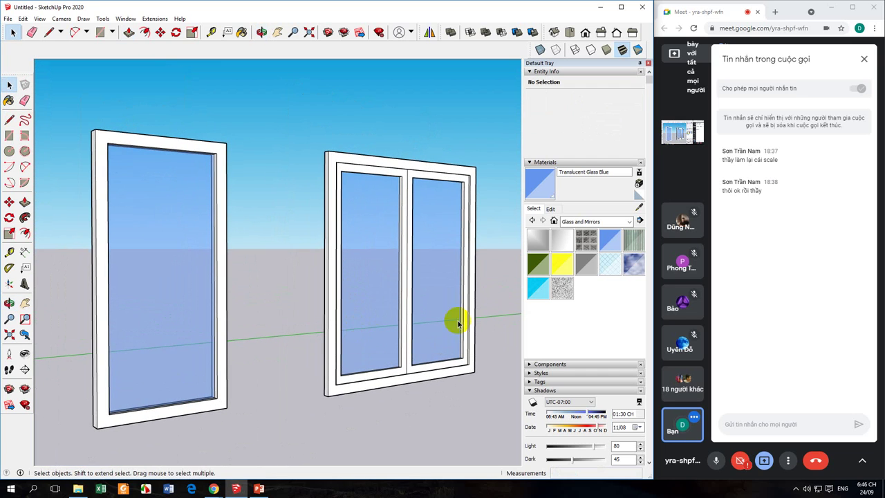
Try Translucent Glass Tinted on the right pane, and the cloudy sky glass material on both sash panes
{"action": "left_click", "coordinate": [530, 289]}
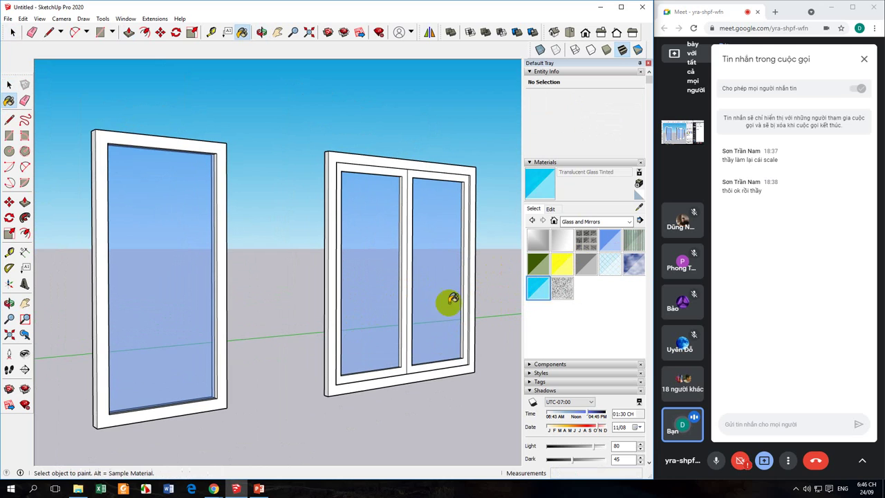
{"action": "left_click", "coordinate": [448, 301]}
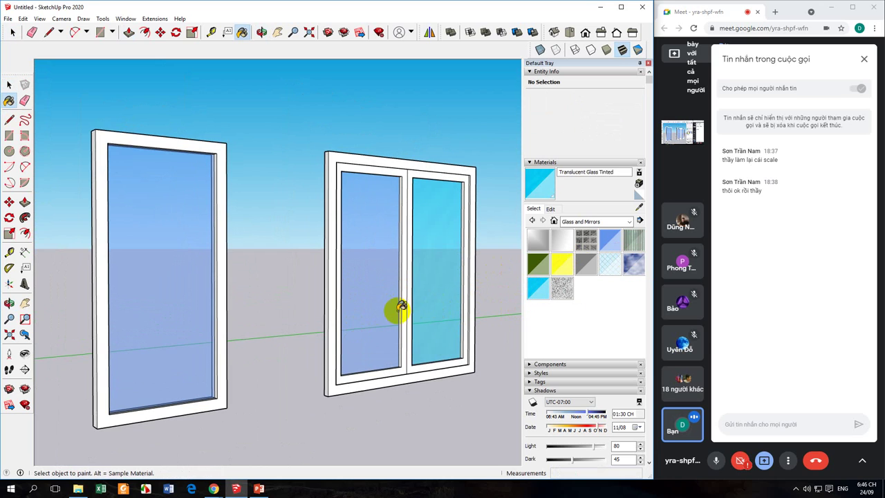
{"action": "left_click", "coordinate": [609, 265]}
{"action": "left_click", "coordinate": [433, 296]}
{"action": "left_click", "coordinate": [352, 316]}
Try Translucent Glass Tinted on both panes of the double window
{"action": "mouse_move", "coordinate": [352, 316]}
{"action": "middle_mouse_down"}
{"action": "mouse_move", "coordinate": [330, 338]}
{"action": "mouse_move", "coordinate": [316, 263]}
{"action": "mouse_move", "coordinate": [346, 284]}
{"action": "middle_mouse_up"}
{"action": "left_click", "coordinate": [537, 288]}
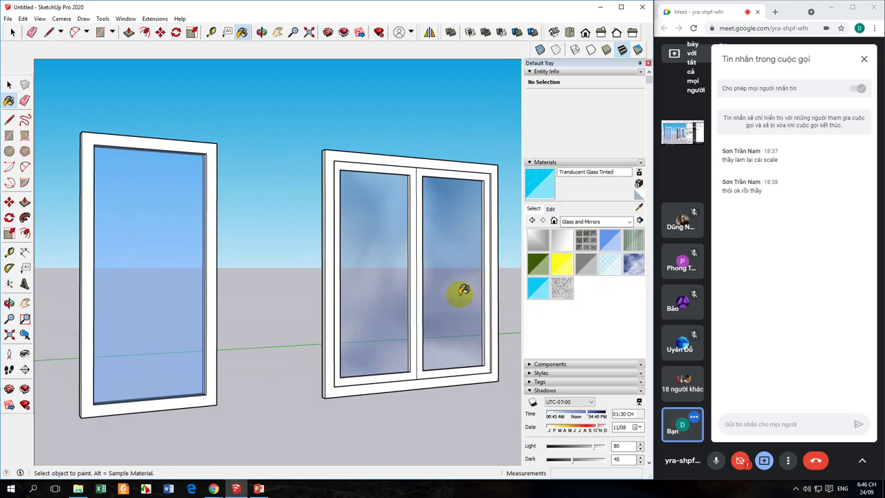
{"action": "left_click", "coordinate": [462, 291]}
{"action": "left_click", "coordinate": [375, 311]}
{"action": "mouse_move", "coordinate": [375, 310]}
{"action": "middle_mouse_down"}
{"action": "mouse_move", "coordinate": [369, 295]}
{"action": "mouse_move", "coordinate": [375, 312]}
{"action": "middle_mouse_up"}
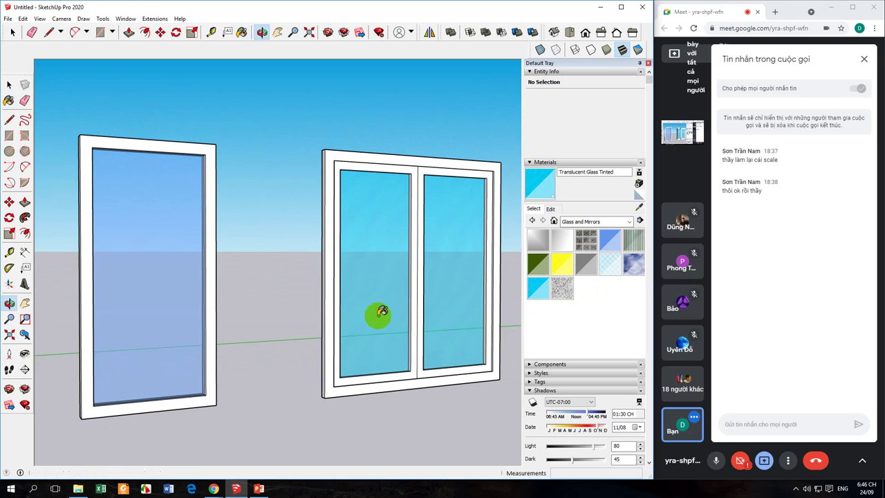
Repaint both panes of the double window with Translucent Glass Blue and close the default tray
{"action": "left_click", "coordinate": [617, 238]}
{"action": "left_click", "coordinate": [460, 289]}
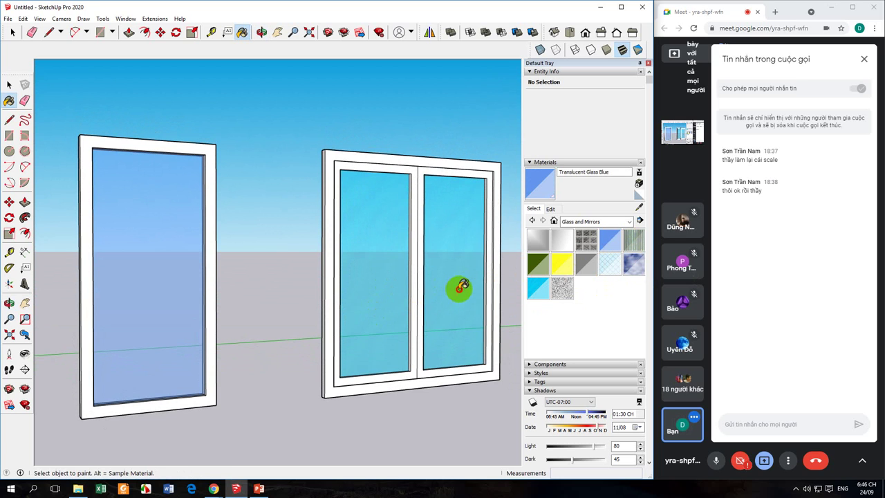
{"action": "left_click", "coordinate": [9, 86]}
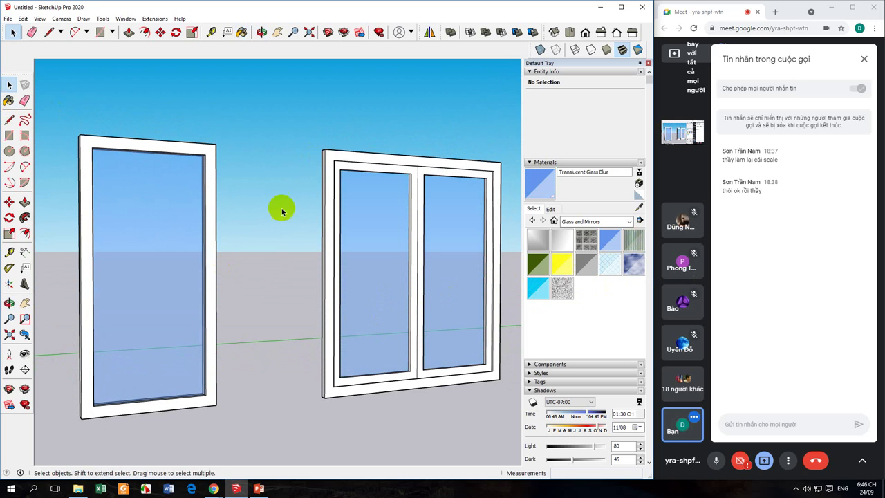
{"action": "middle_click_drag", "start_coordinate": [282, 205], "coordinate": [295, 235]}
{"action": "left_click", "coordinate": [648, 64]}
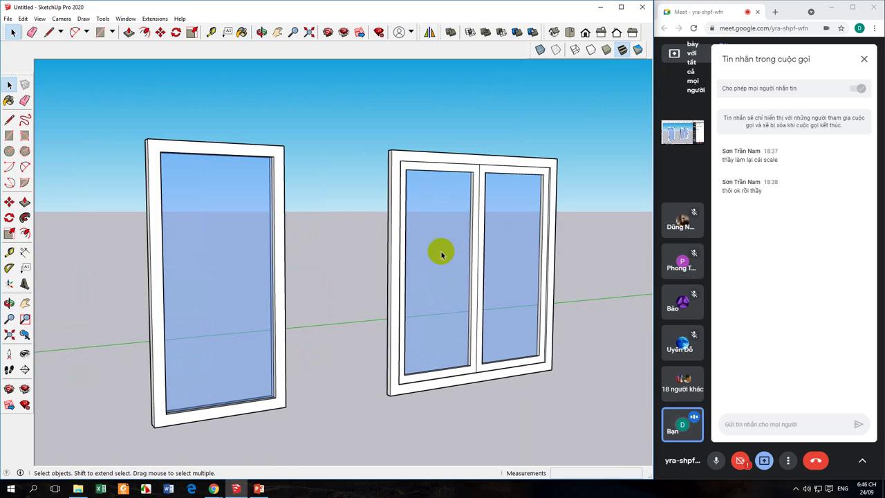